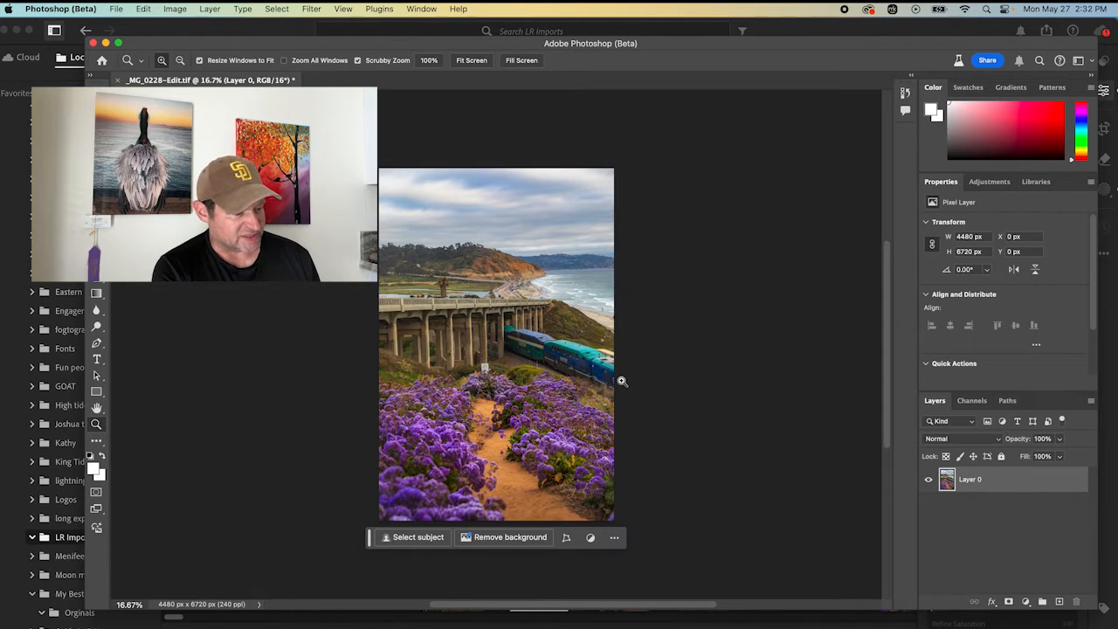
Step: Examine the train, the bridge pillars and the flowers beside the track up close
left_click(524, 347)
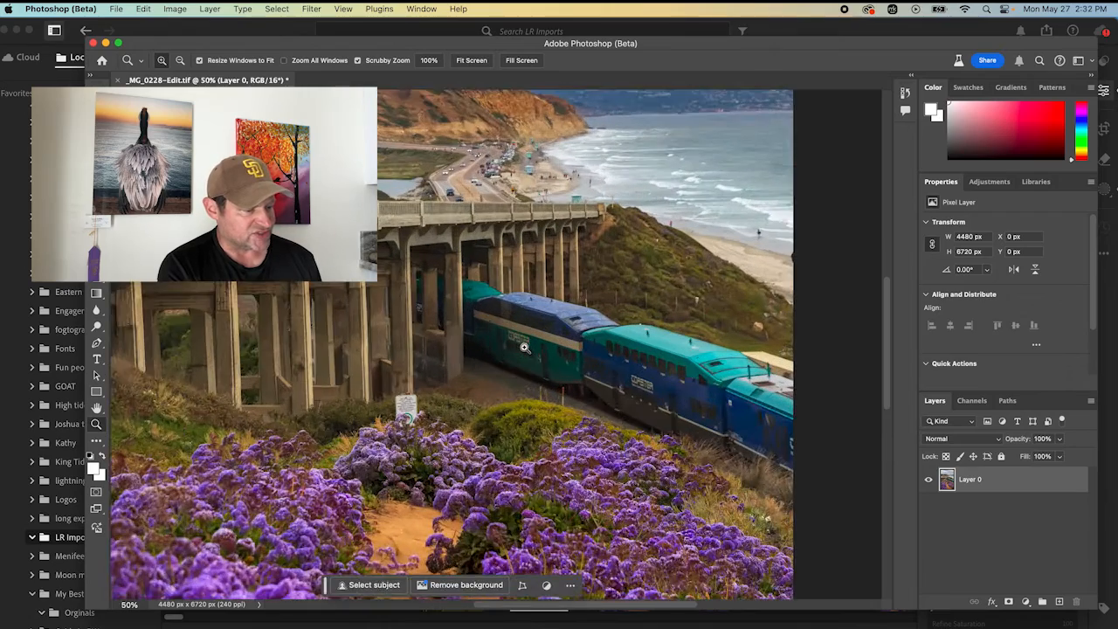
left_click(524, 347)
scroll(515, 337, "left", 3)
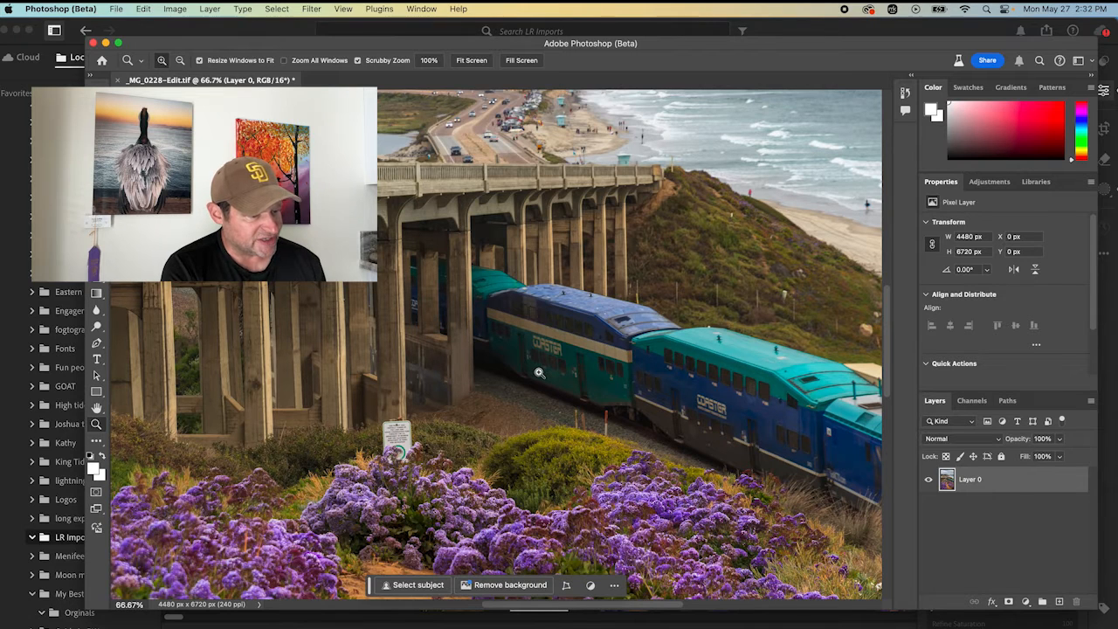
scroll(539, 373, "down", 3)
scroll(539, 373, "right", 4)
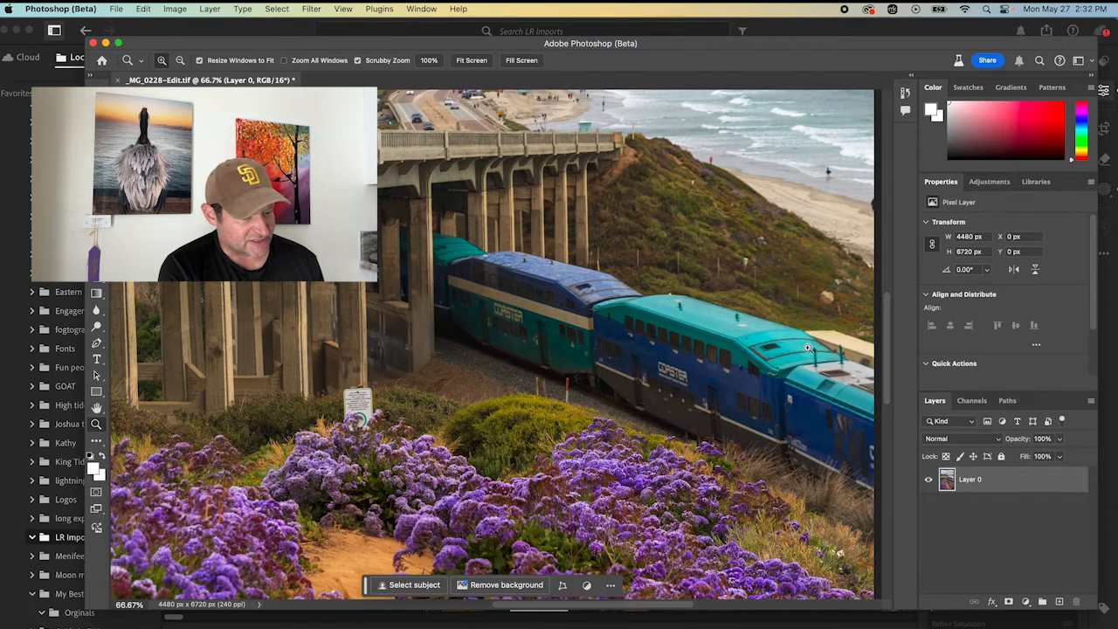
scroll(808, 347, "right", 10)
scroll(808, 347, "down", 3)
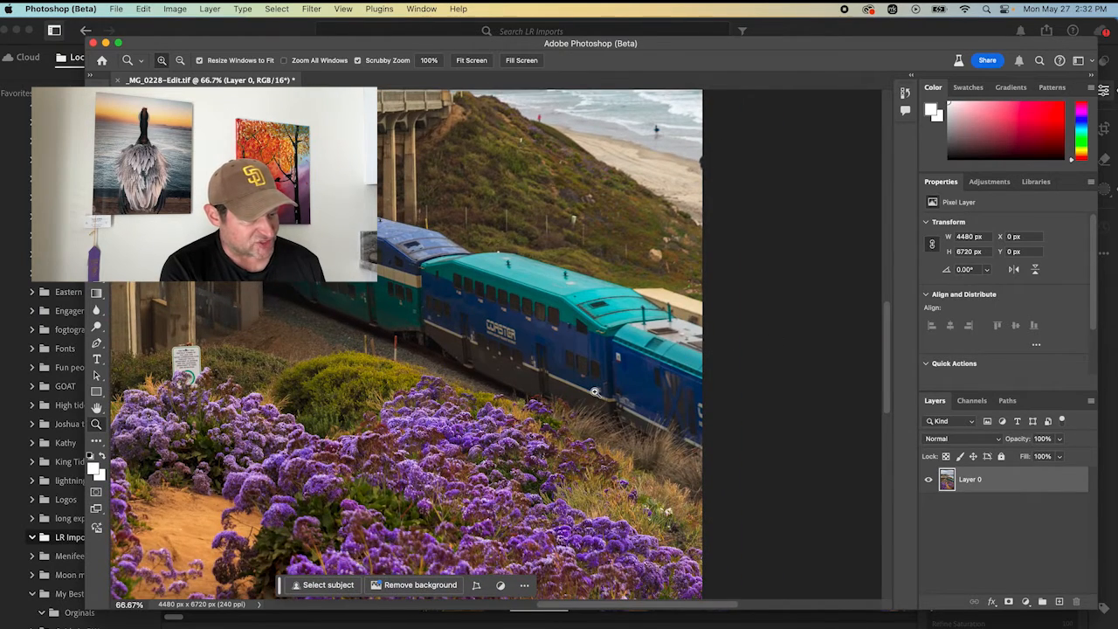
scroll(594, 392, "down", 3)
scroll(594, 391, "left", 2)
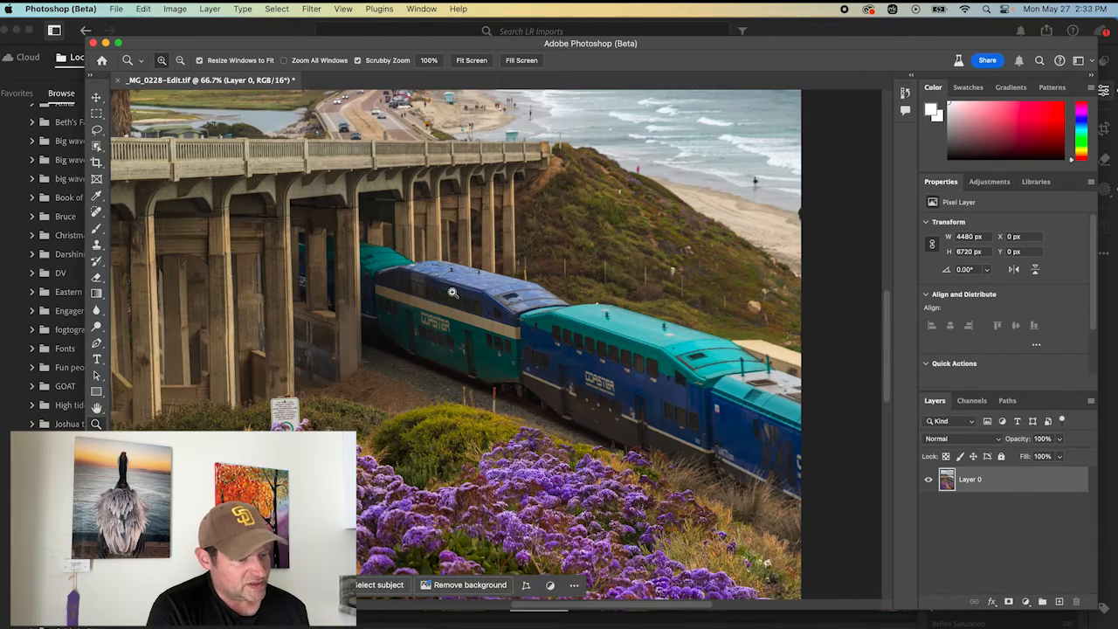
left_click(452, 292)
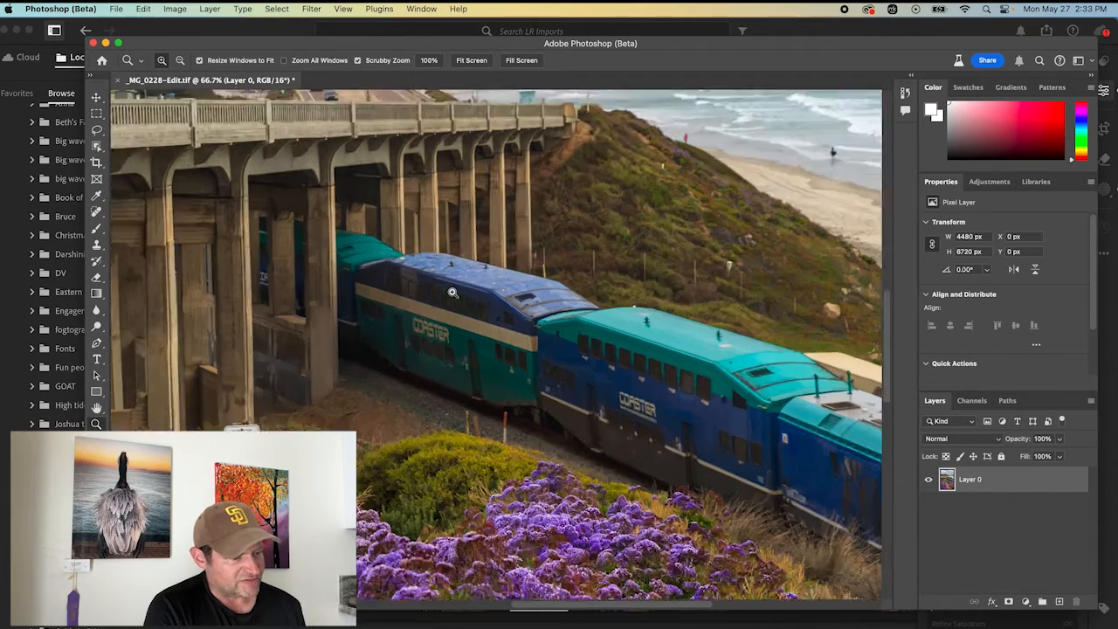
scroll(501, 321, "right", 4)
scroll(501, 321, "down", 2)
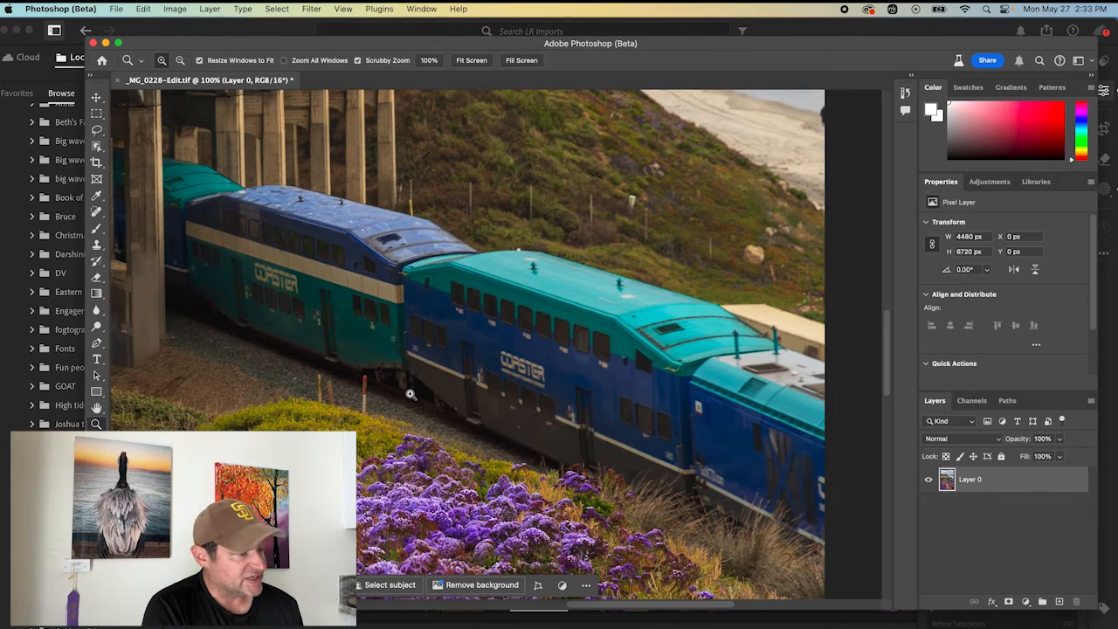
Step: Outline the train from the nearest bridge pillar to the photo's right edge with the Lasso tool, about 2120 × 1340 px
left_click(103, 134)
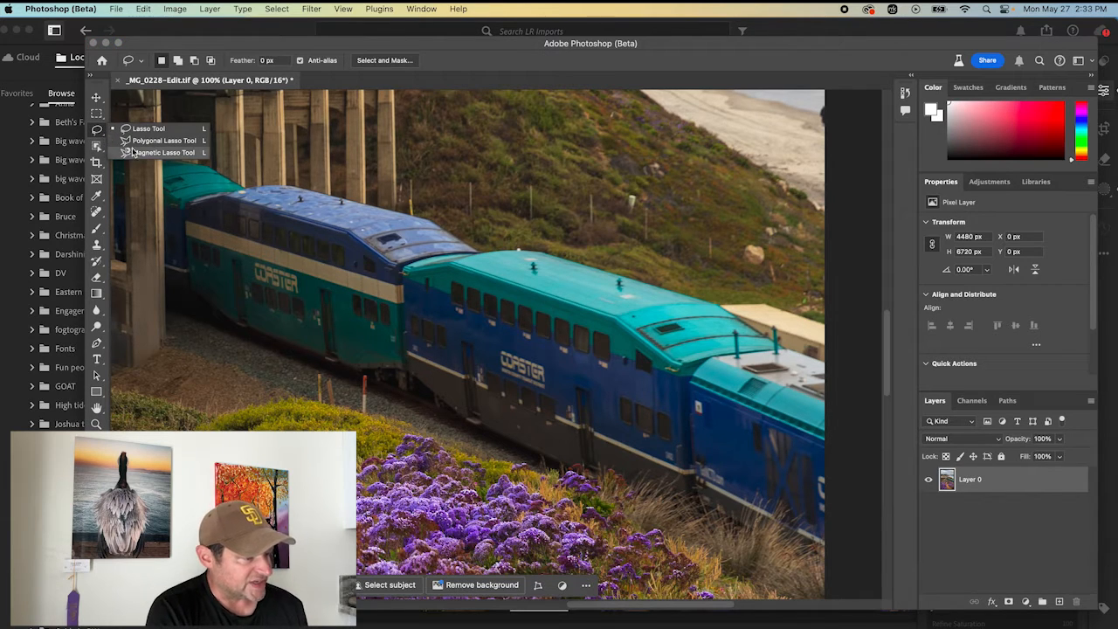
left_click(144, 131)
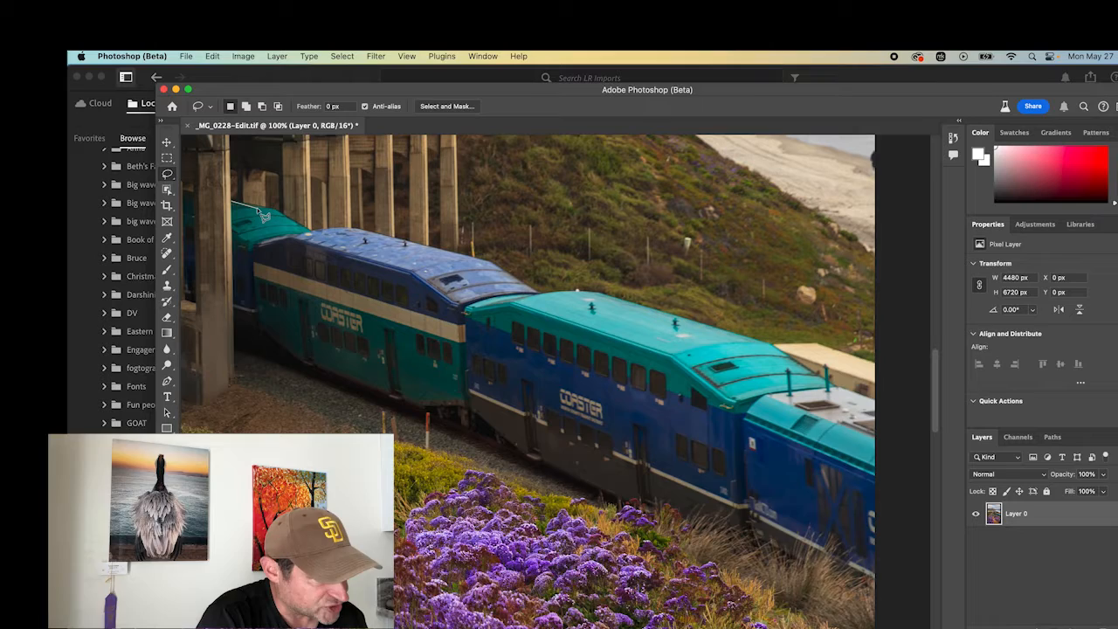
left_click_drag(257, 208, 274, 208)
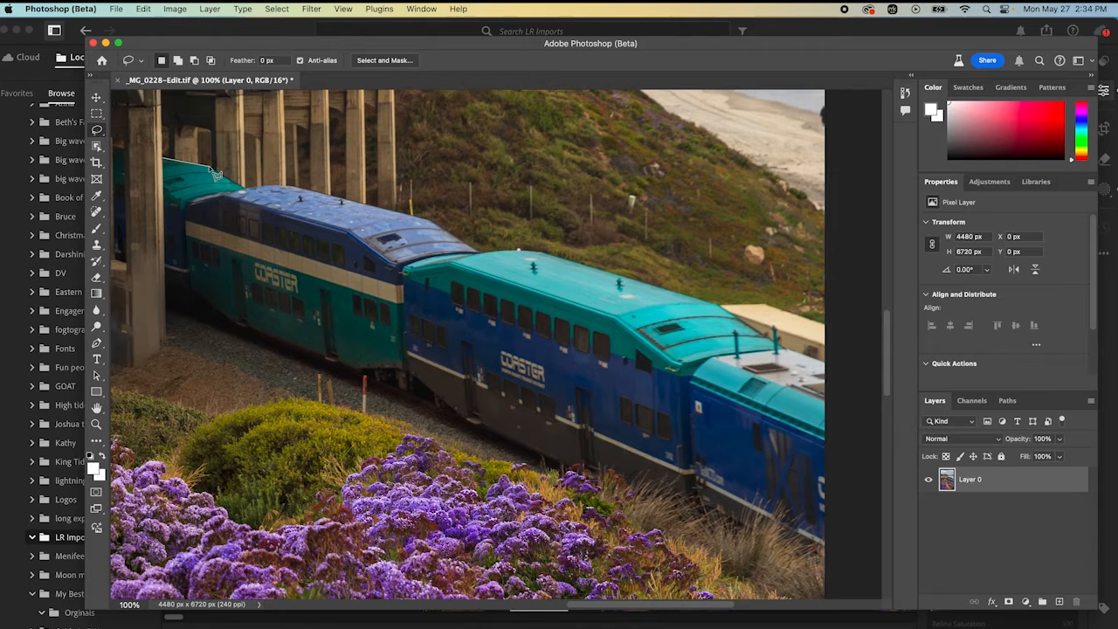
left_click_drag(215, 173, 295, 193)
left_click_drag(297, 191, 713, 307)
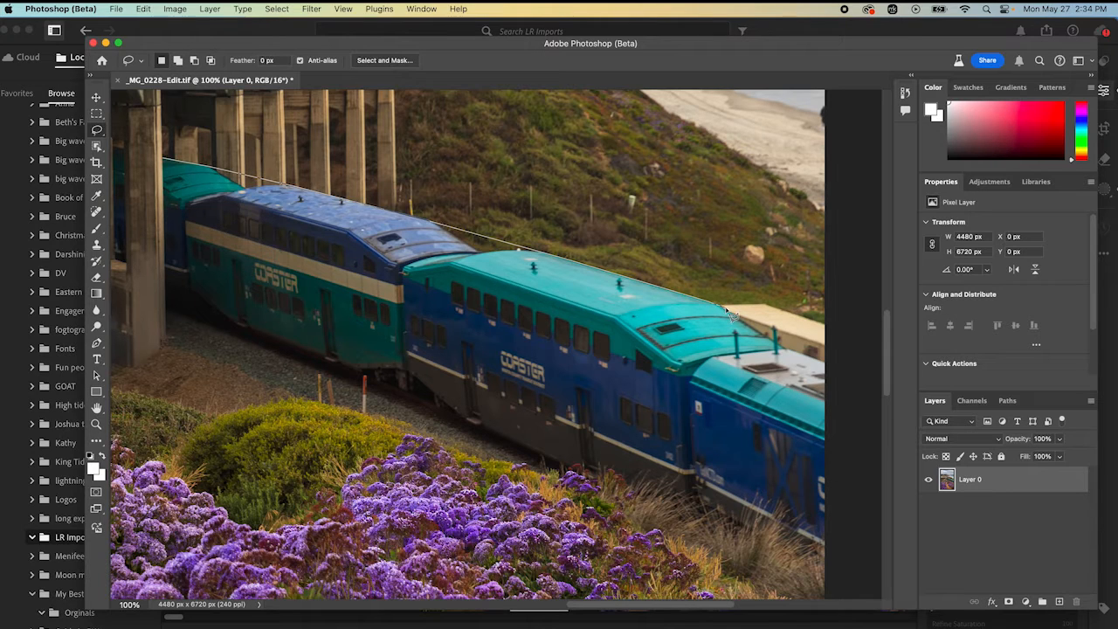
mouse_move(732, 316)
left_mouse_down()
mouse_move(780, 352)
mouse_move(827, 366)
mouse_move(830, 581)
mouse_move(472, 426)
left_mouse_up()
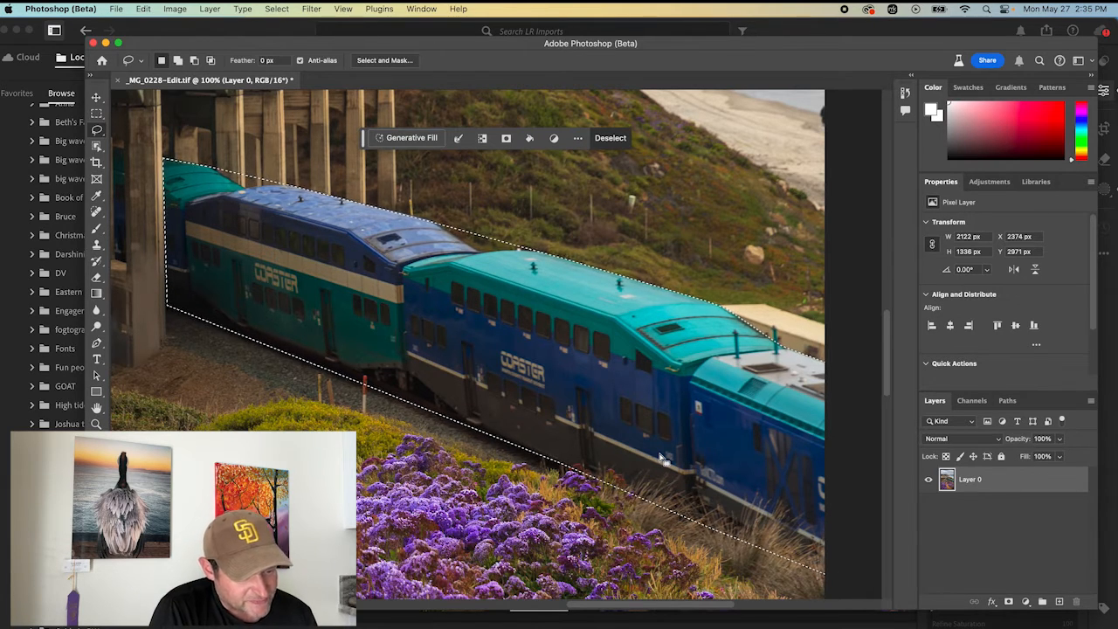
Step: Start a Path Blur on the selected train and align the blur path with its downhill direction of travel
left_click(310, 9)
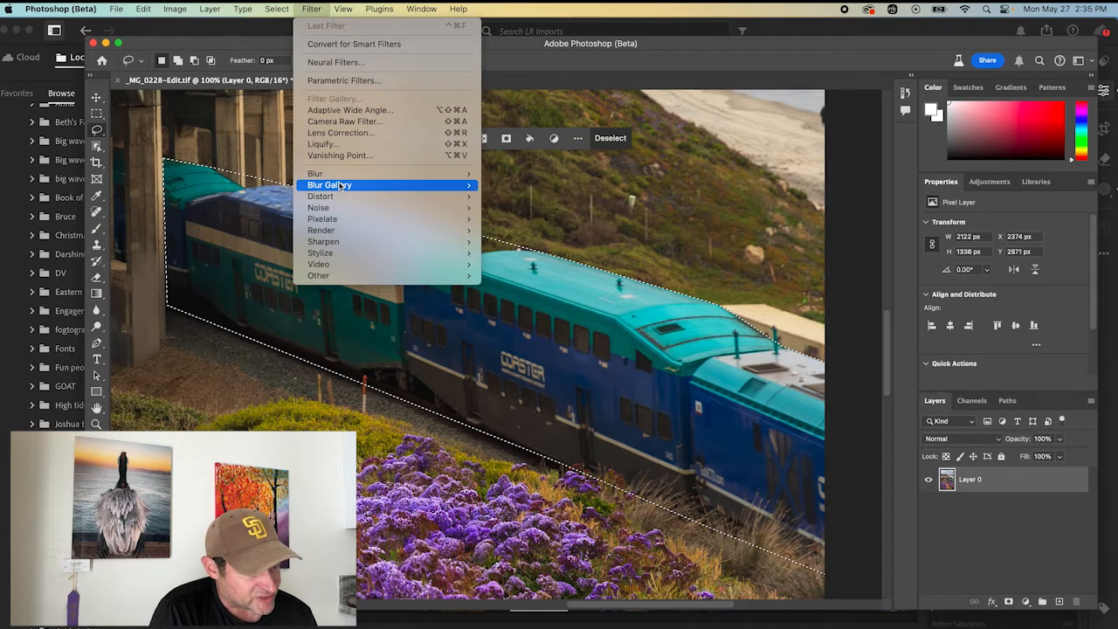
mouse_move(341, 185)
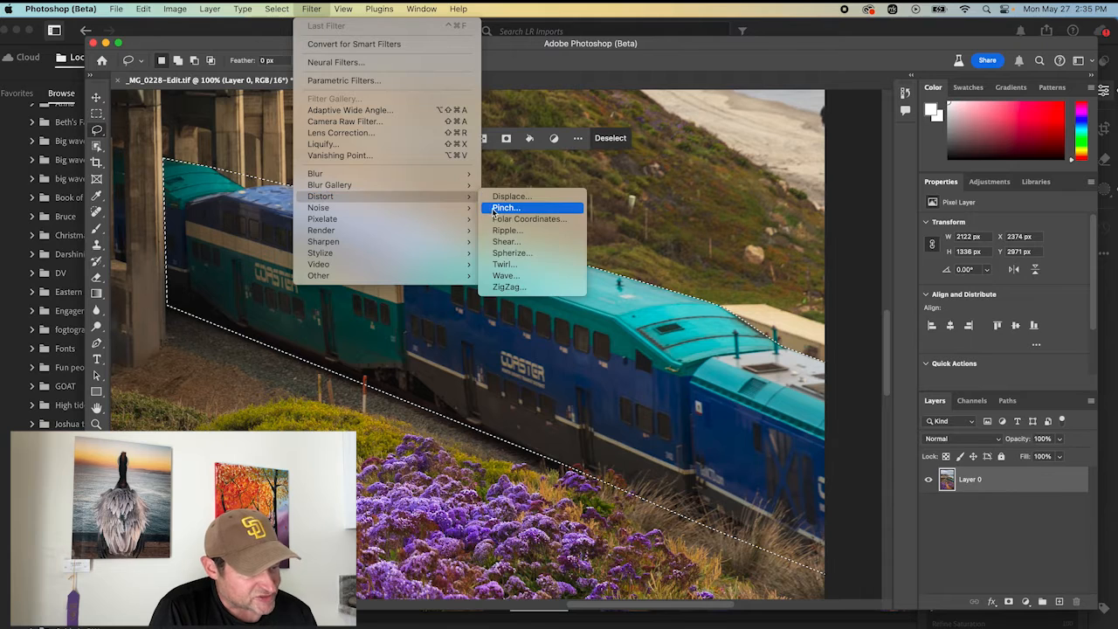
left_click(512, 219)
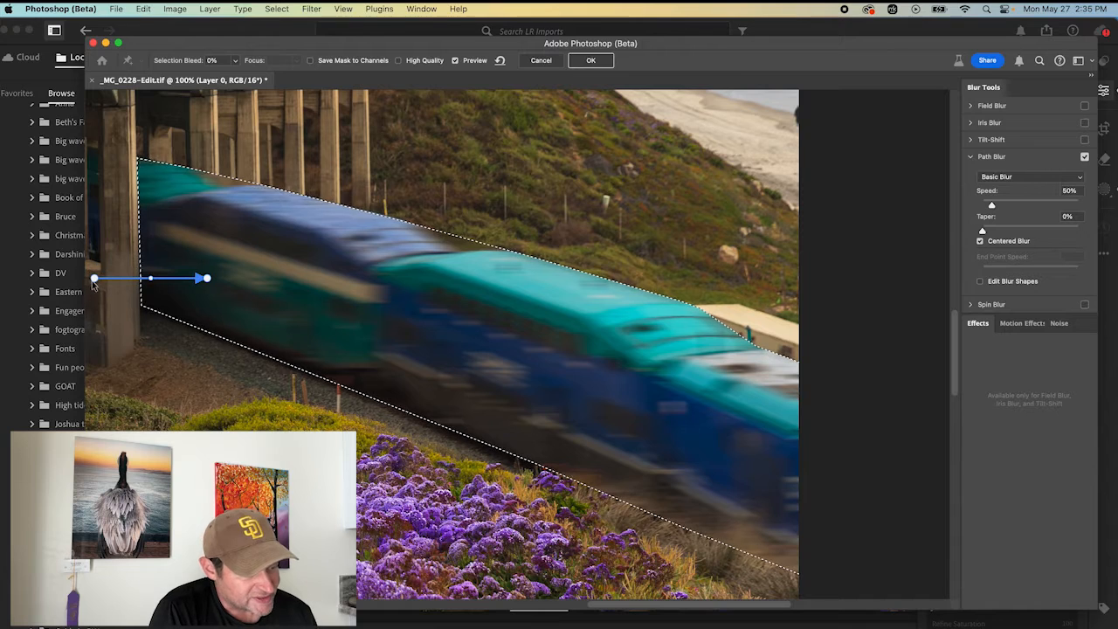
left_click_drag(94, 276, 137, 238)
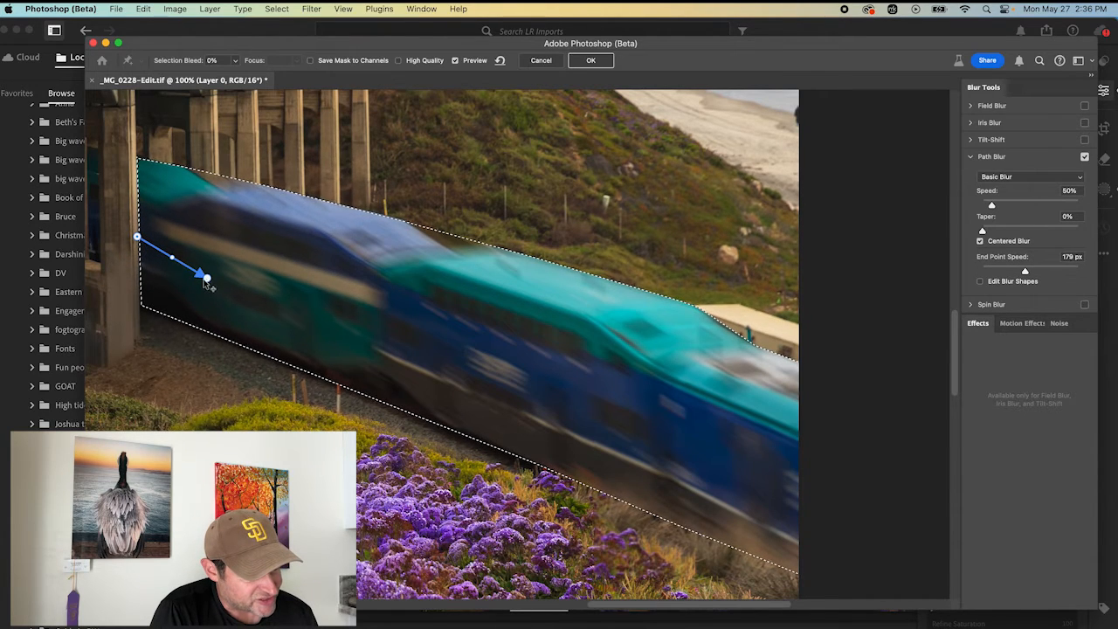
left_click_drag(206, 274, 391, 315)
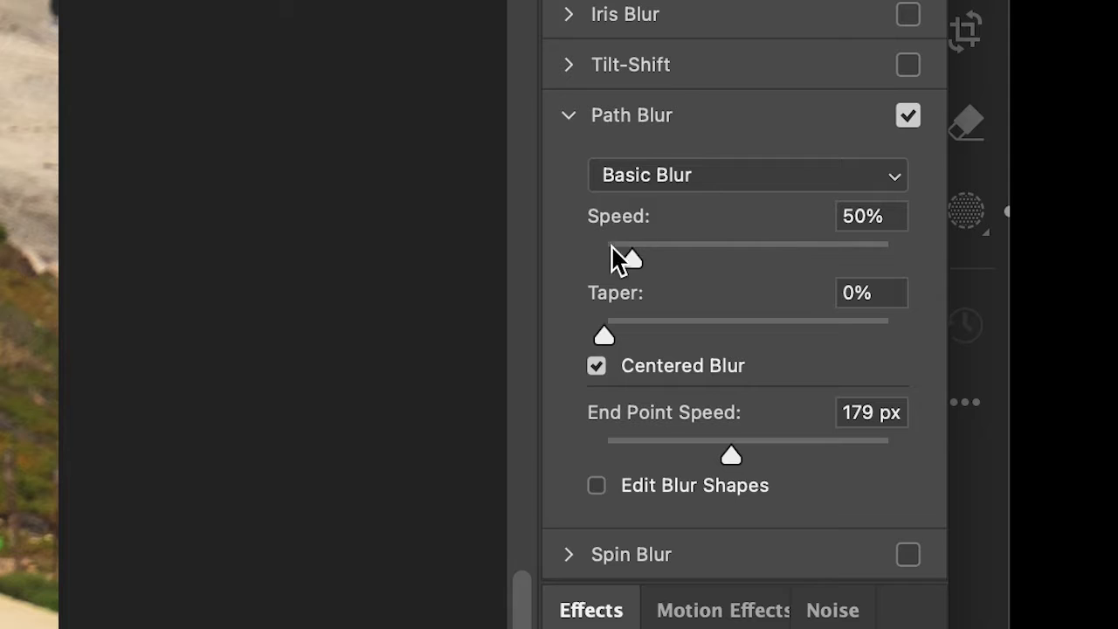
Step: Set the Path Blur speed to 144%, apply the blur and clear the selection around the train
left_click(712, 245)
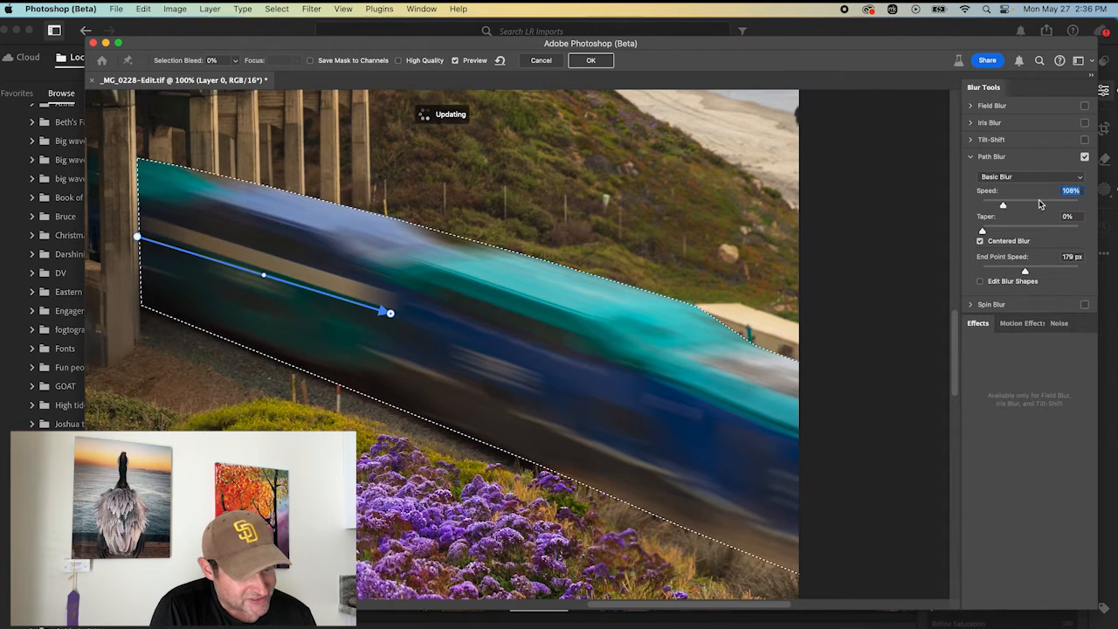
type("402")
key("Return")
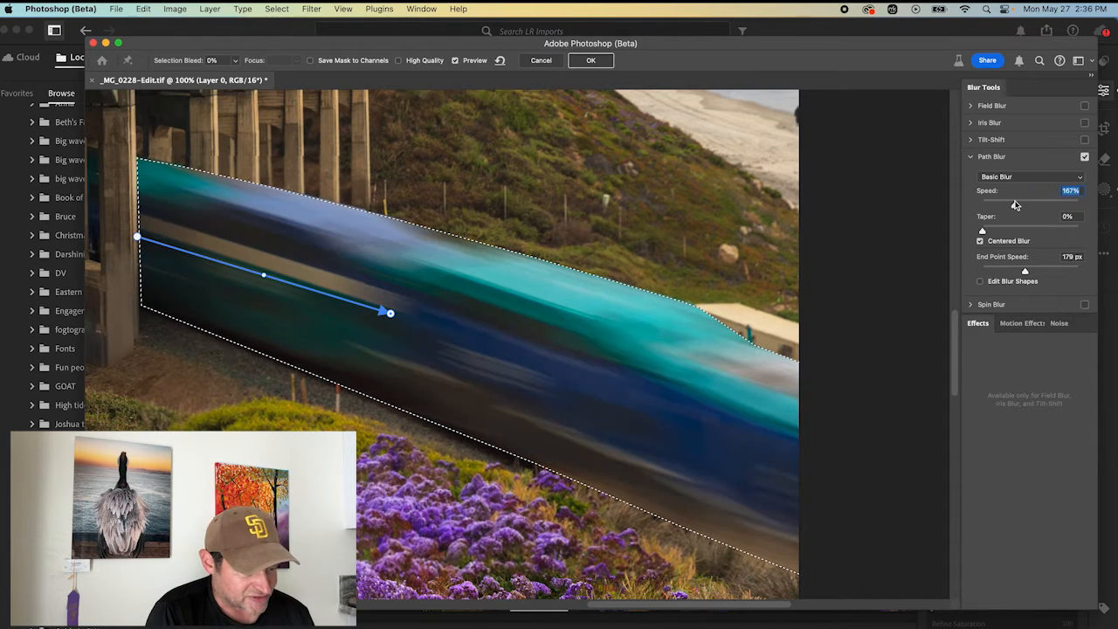
left_click(1011, 201)
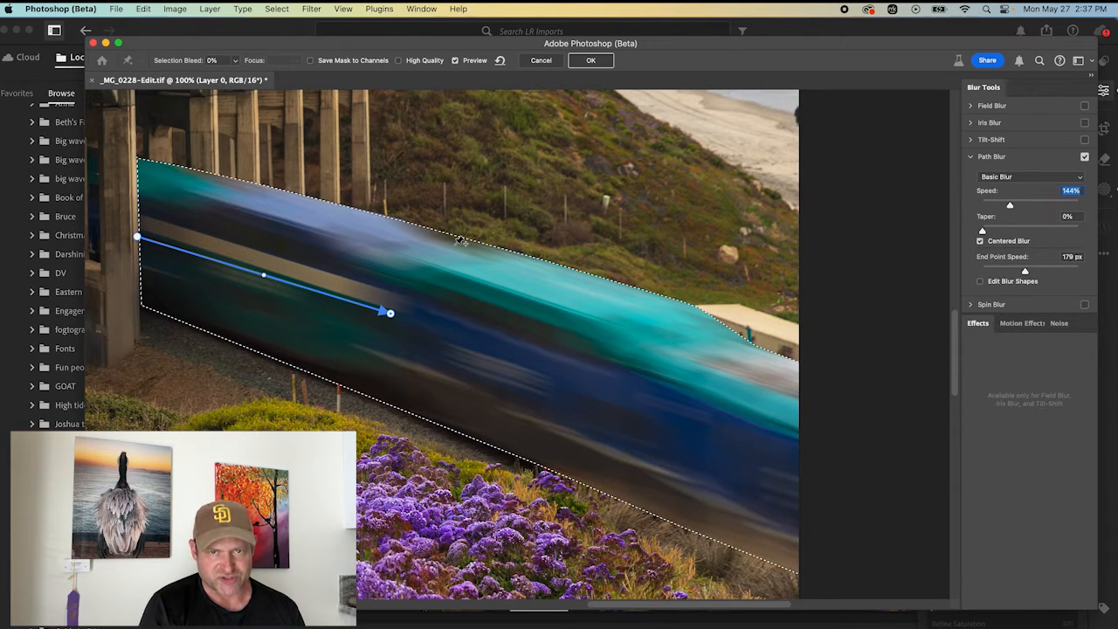
left_click(592, 61)
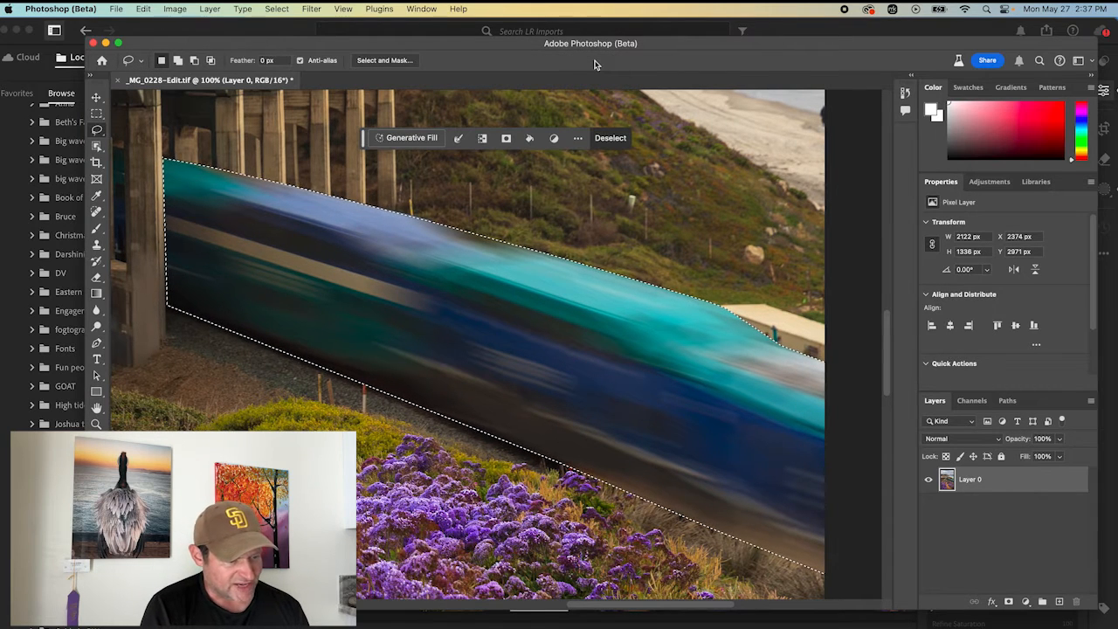
left_click(610, 138)
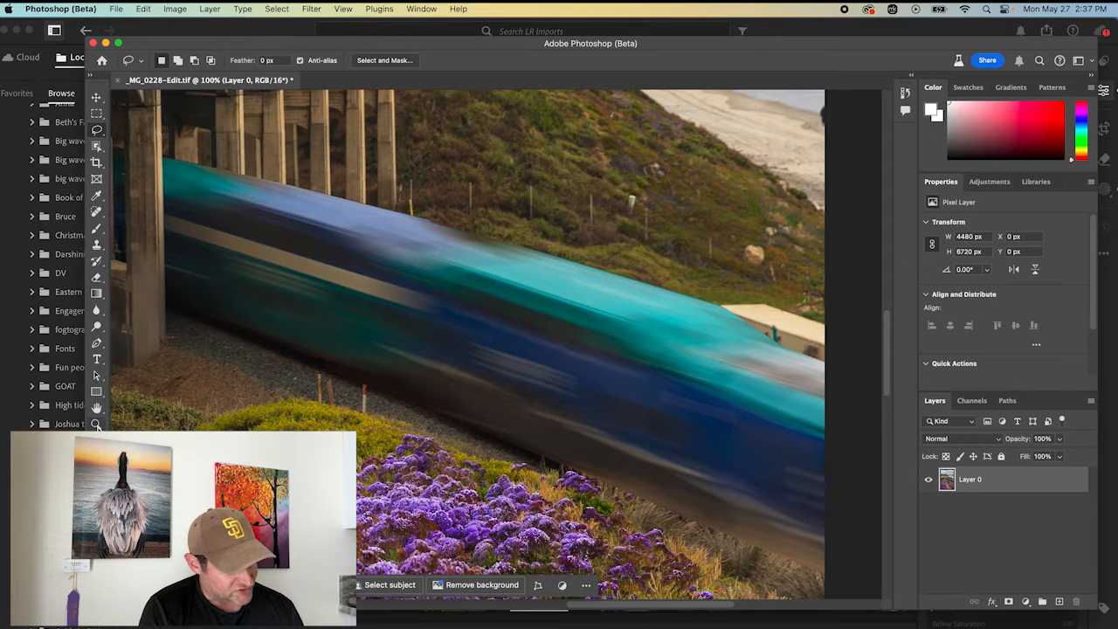
Step: Inspect the blurred train's lower edge where it meets the flowers and grass
left_click(96, 425)
left_click(637, 507)
left_click(637, 507)
left_click(636, 506)
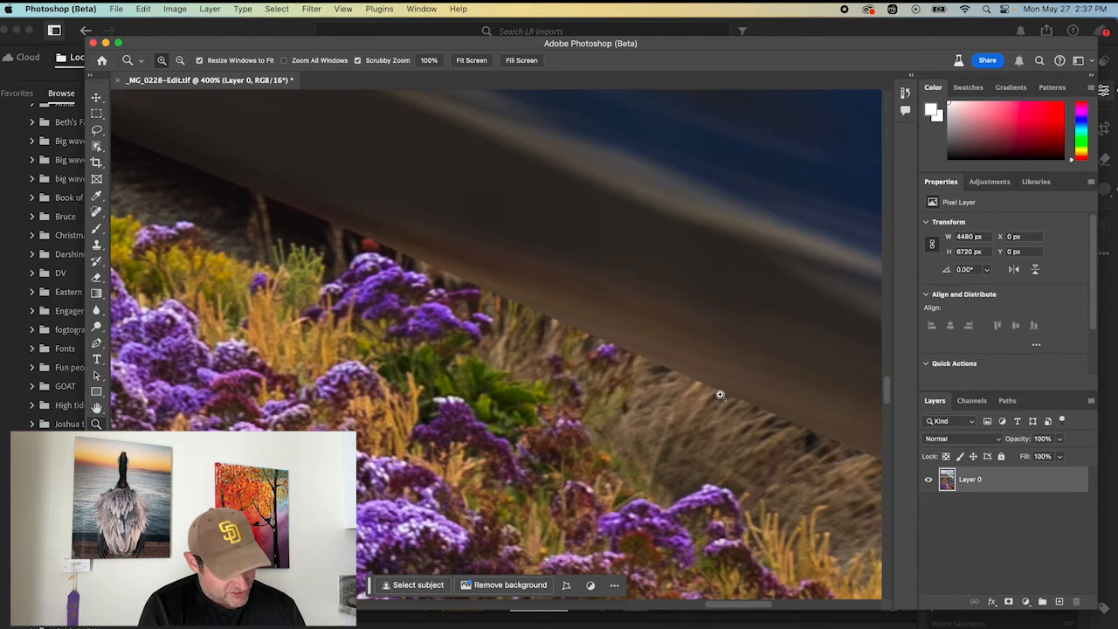
scroll(719, 392, "down", 5)
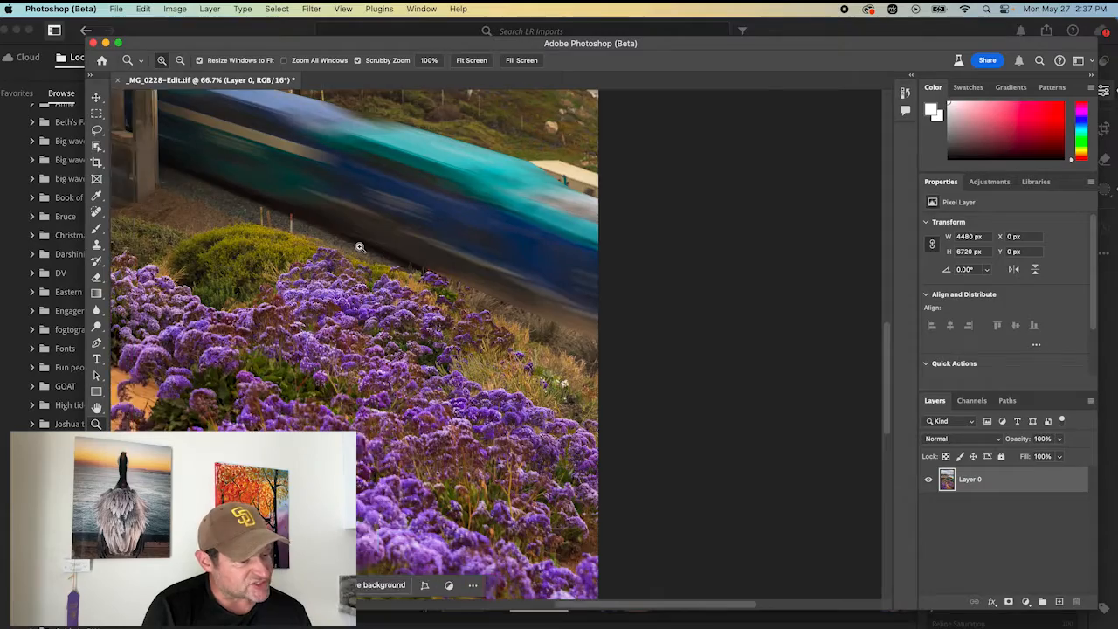
left_click(359, 247)
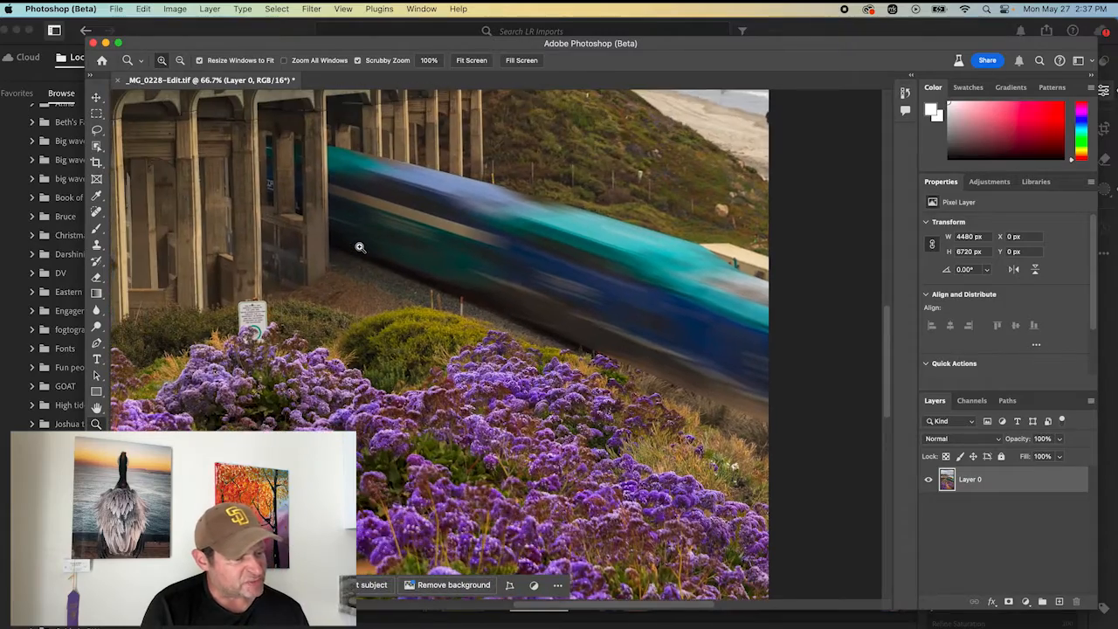
scroll(359, 247, "left", 4)
scroll(359, 247, "up", 2)
Step: Lasso the narrow strip of unblurred train between the two pillars nearest the blurred section, about 44 × 374 px
triple_click(409, 230)
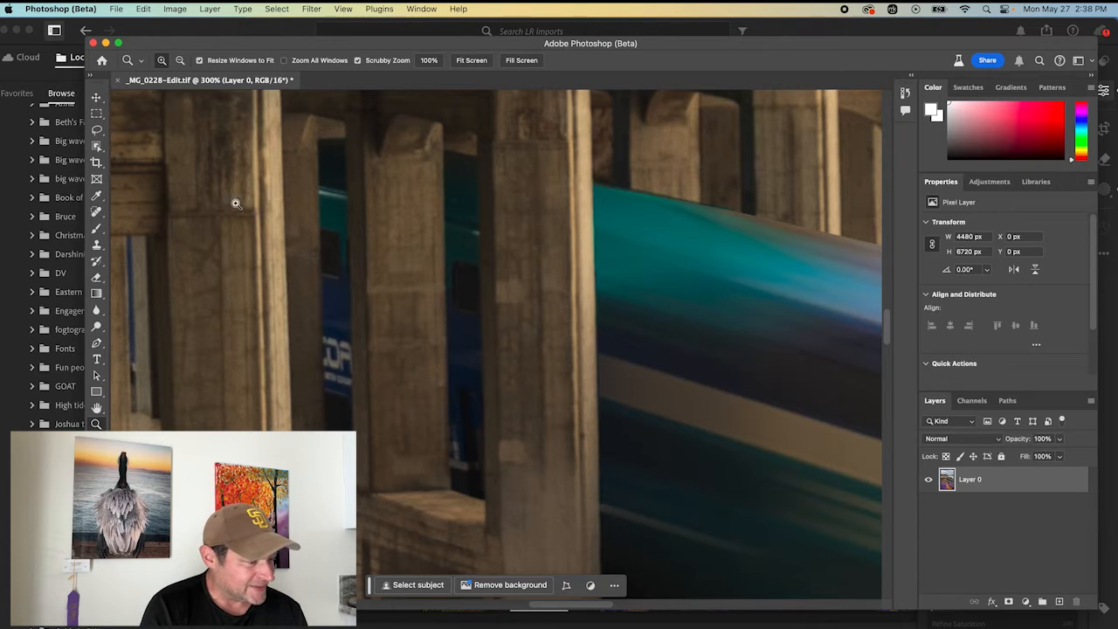
left_click(97, 129)
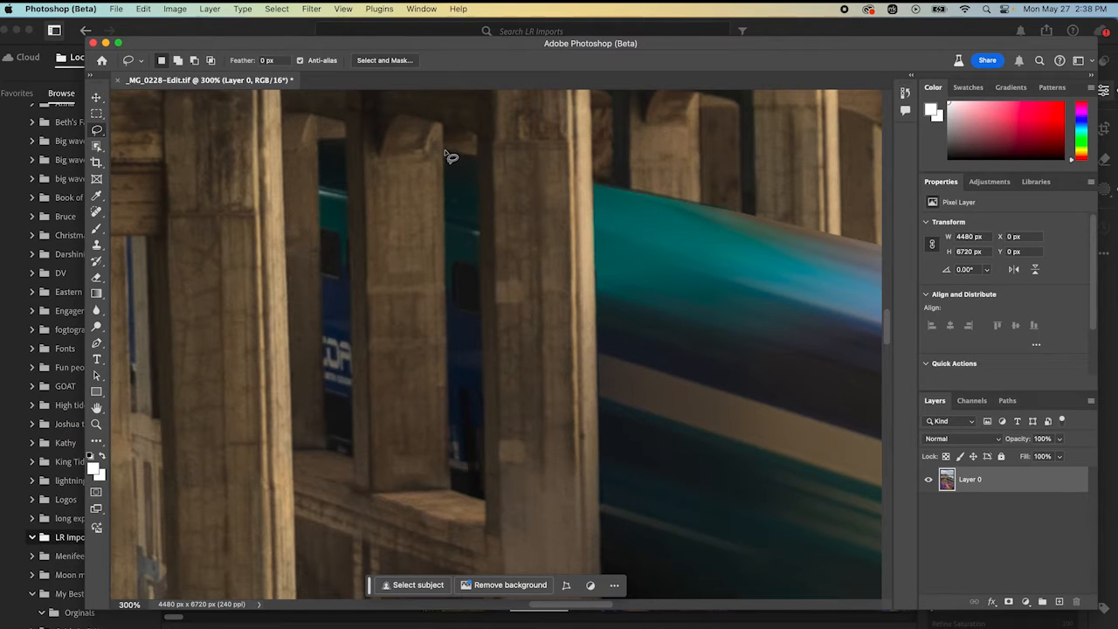
mouse_move(445, 151)
left_mouse_down()
mouse_move(479, 157)
mouse_move(489, 507)
mouse_move(464, 495)
mouse_move(452, 375)
mouse_move(450, 155)
left_mouse_up()
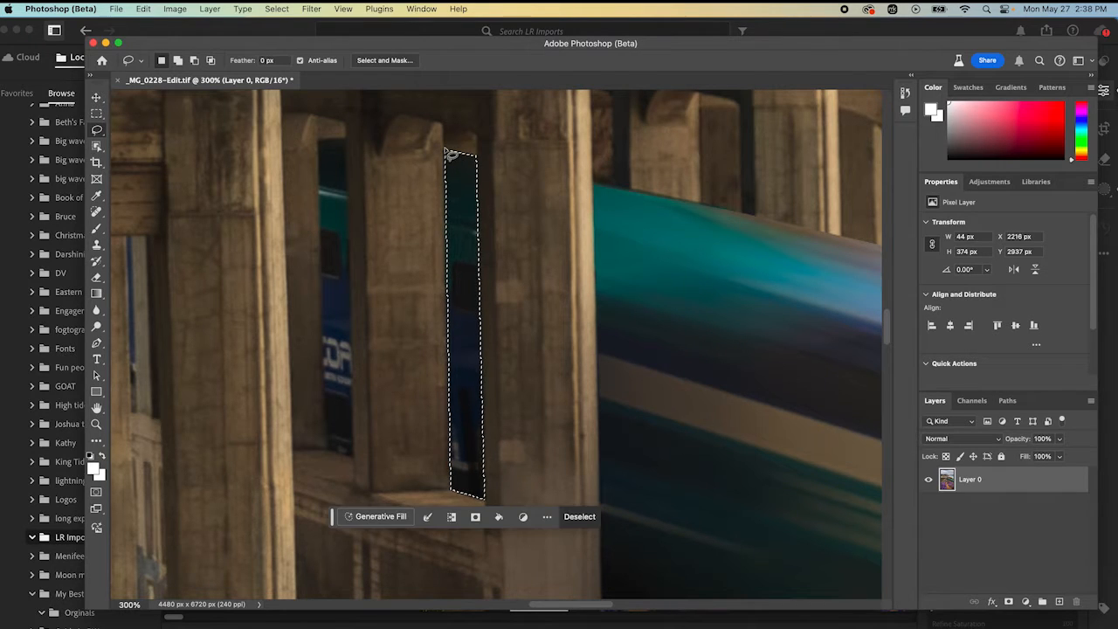
Step: Start a Path Blur on the selected strip of train and set its speed to 173%
left_click(311, 9)
mouse_move(350, 184)
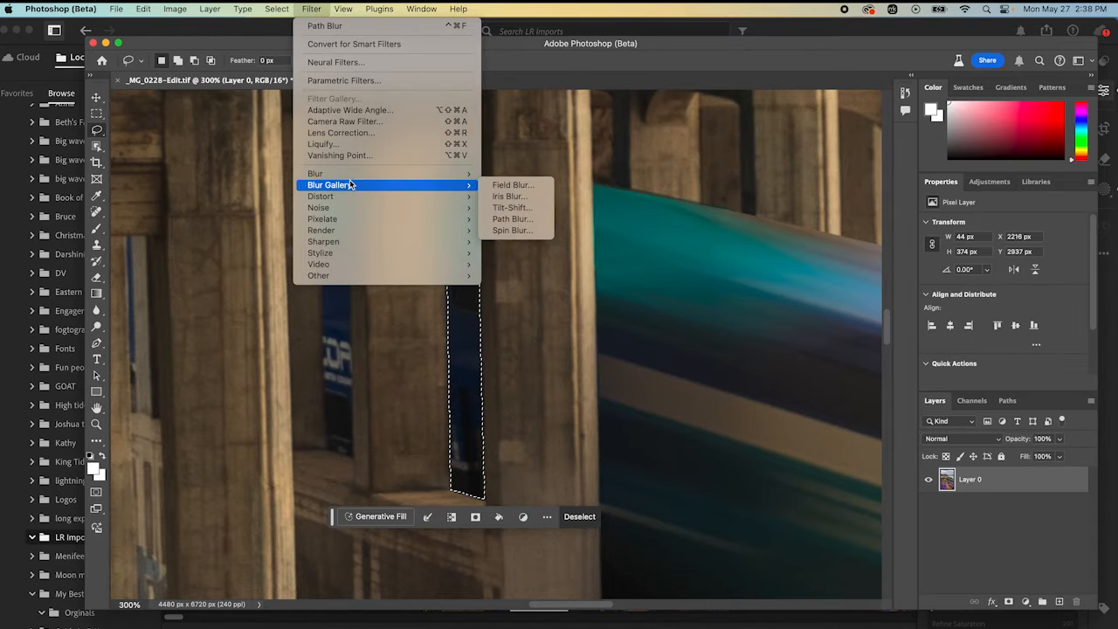
left_click(514, 219)
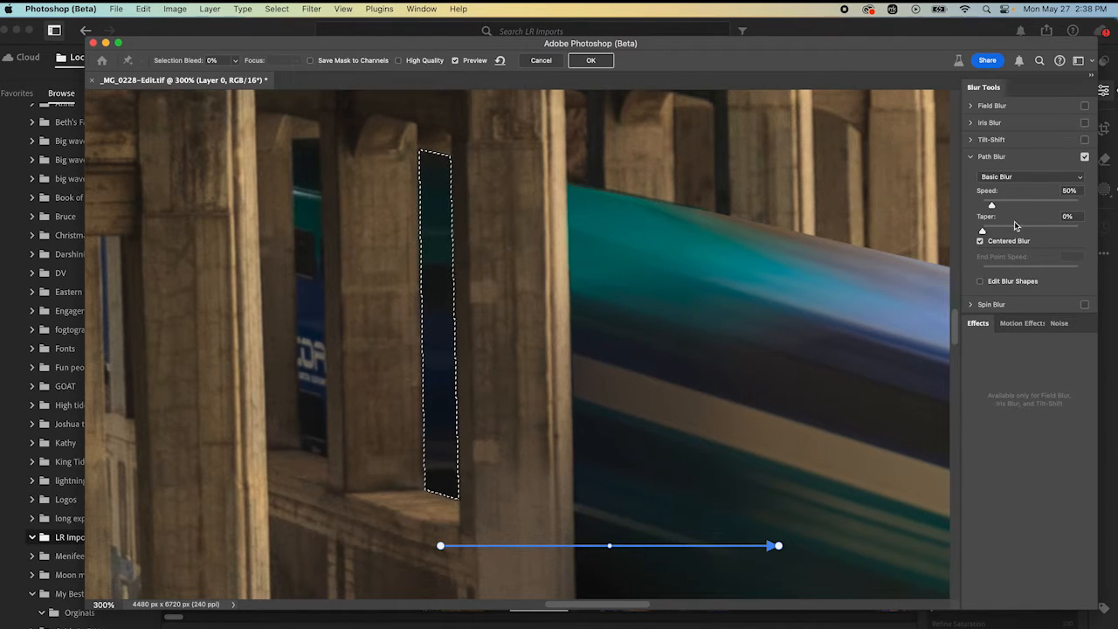
left_click_drag(1023, 201, 1013, 203)
Step: Angle the blur path from the strip along the train's direction, apply the blur and clear the selection
left_click_drag(440, 545, 437, 364)
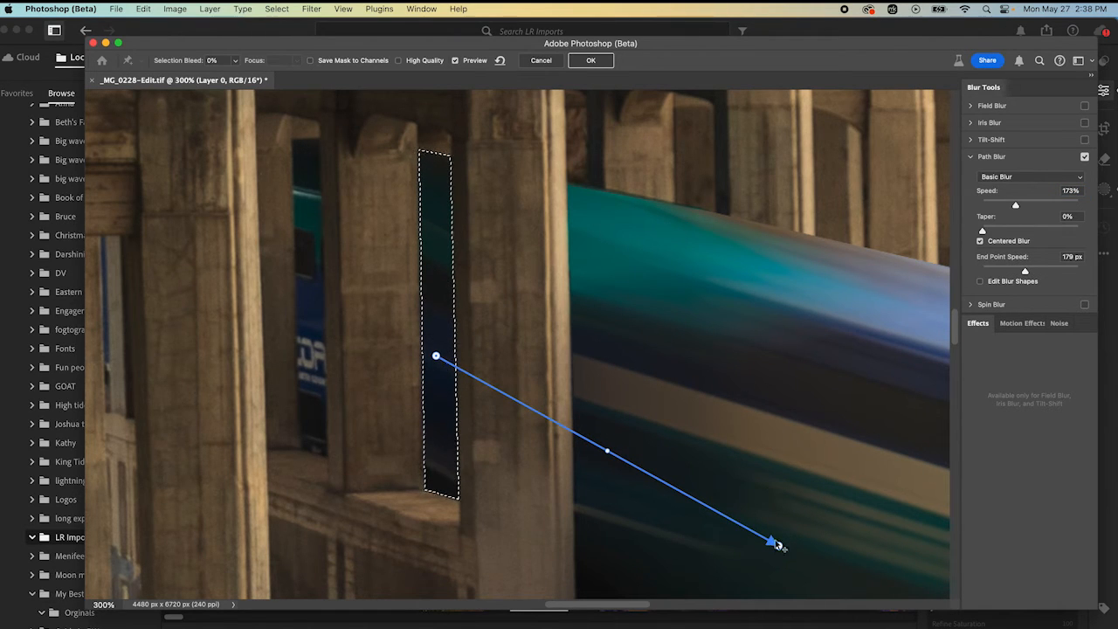
left_click_drag(778, 547, 826, 480)
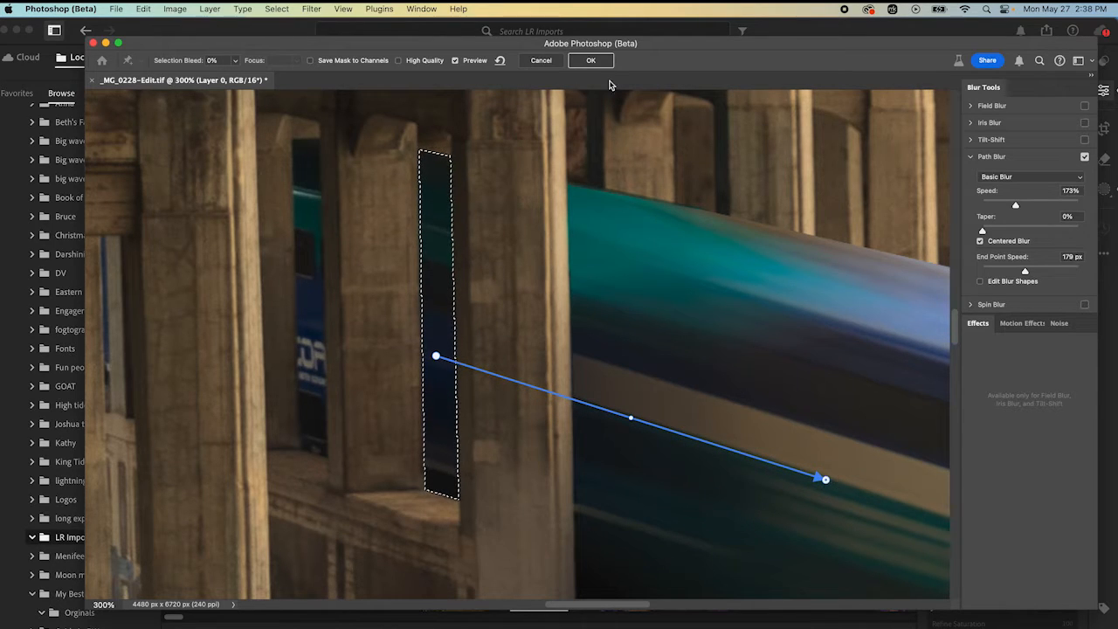
left_click(591, 61)
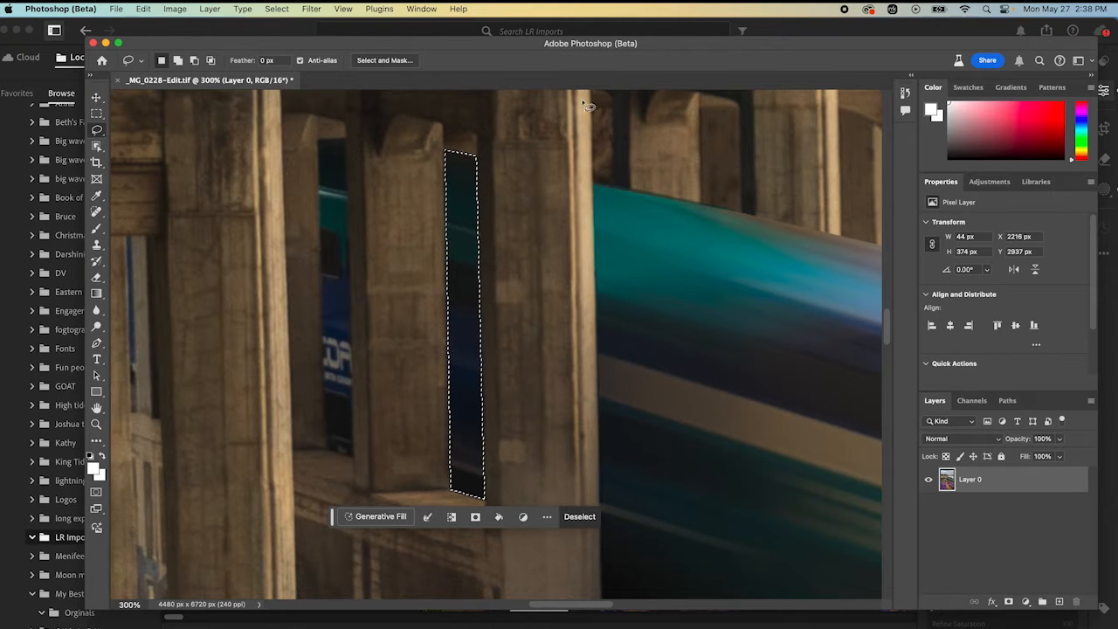
left_click(580, 517)
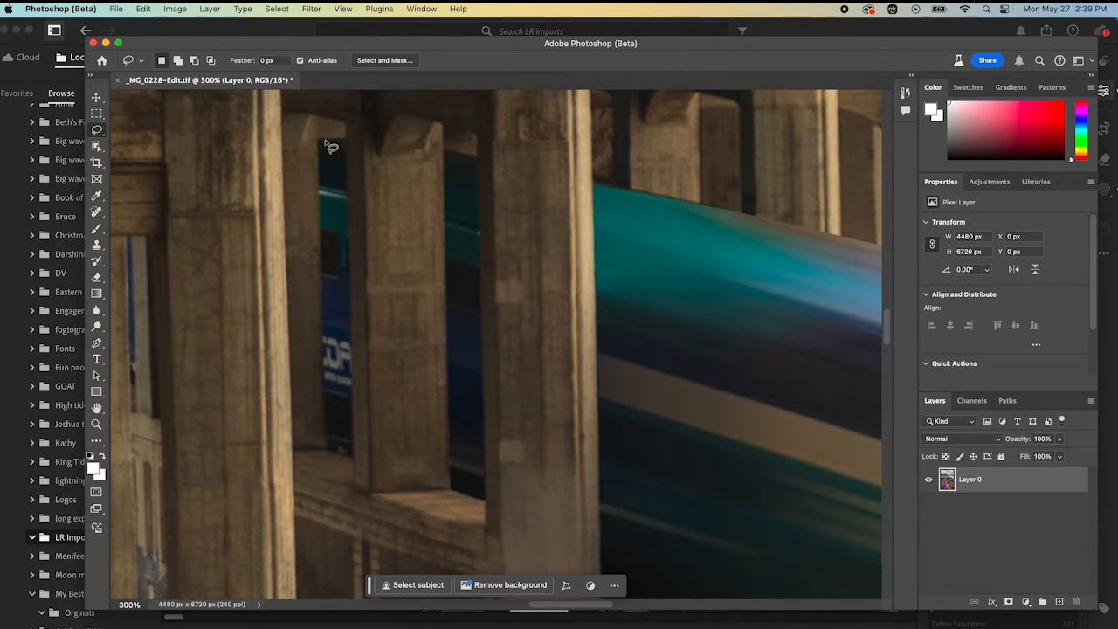
Step: Lasso the narrow train strip with the lettering between the next two pillars, about 40 × 340 px, and start a Path Blur on it
mouse_move(320, 140)
left_mouse_down()
mouse_move(367, 423)
mouse_move(355, 457)
mouse_move(328, 451)
mouse_move(331, 227)
mouse_move(328, 179)
left_mouse_up()
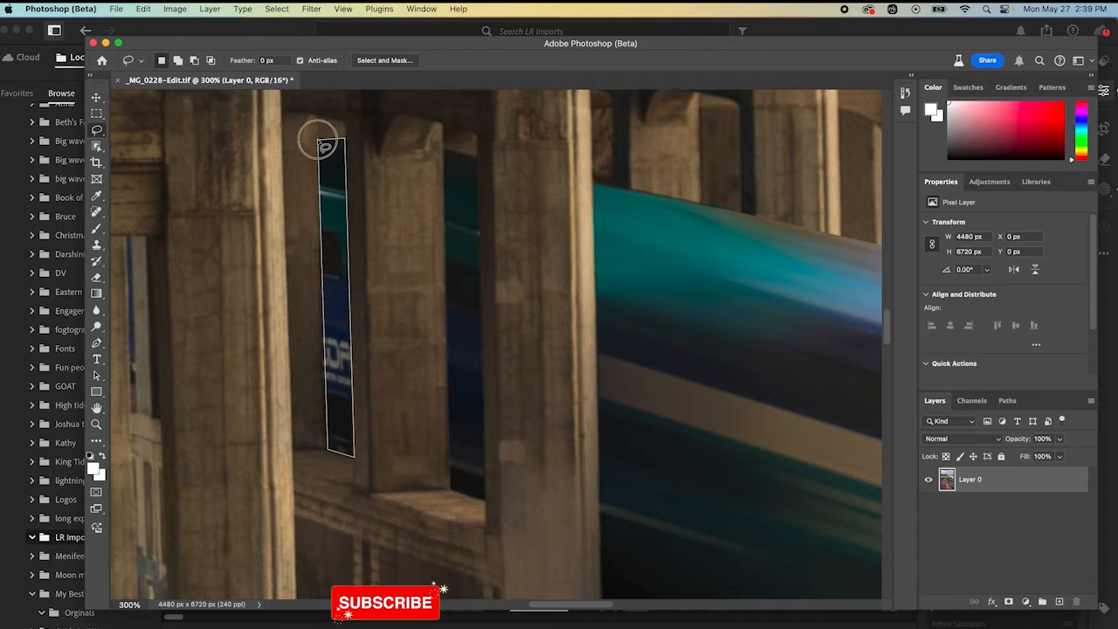
left_click_drag(328, 146, 328, 147)
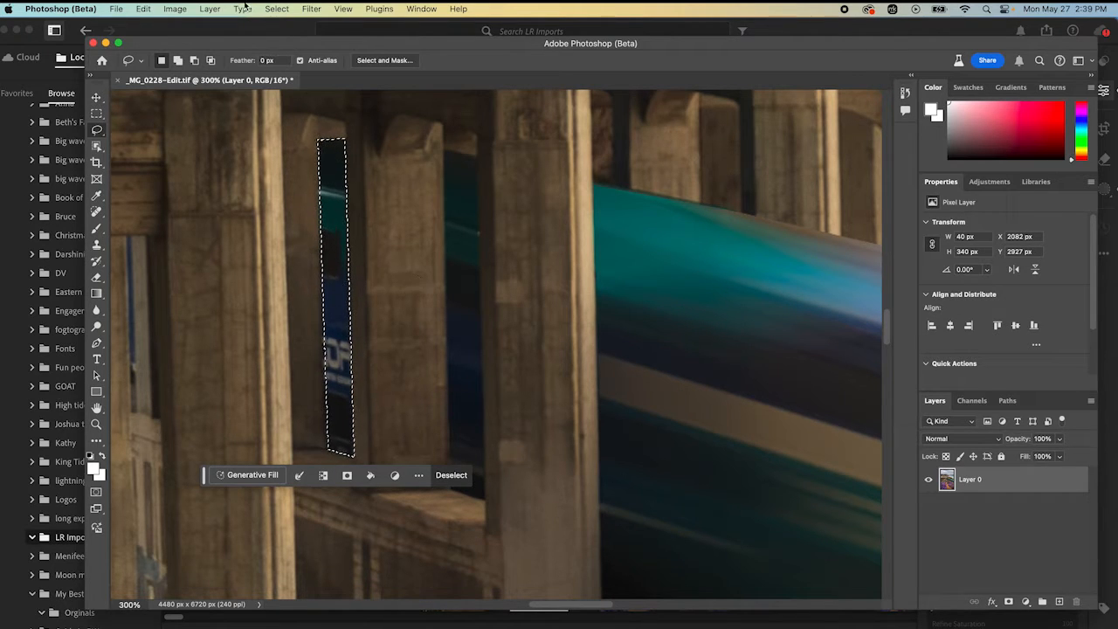
left_click(305, 10)
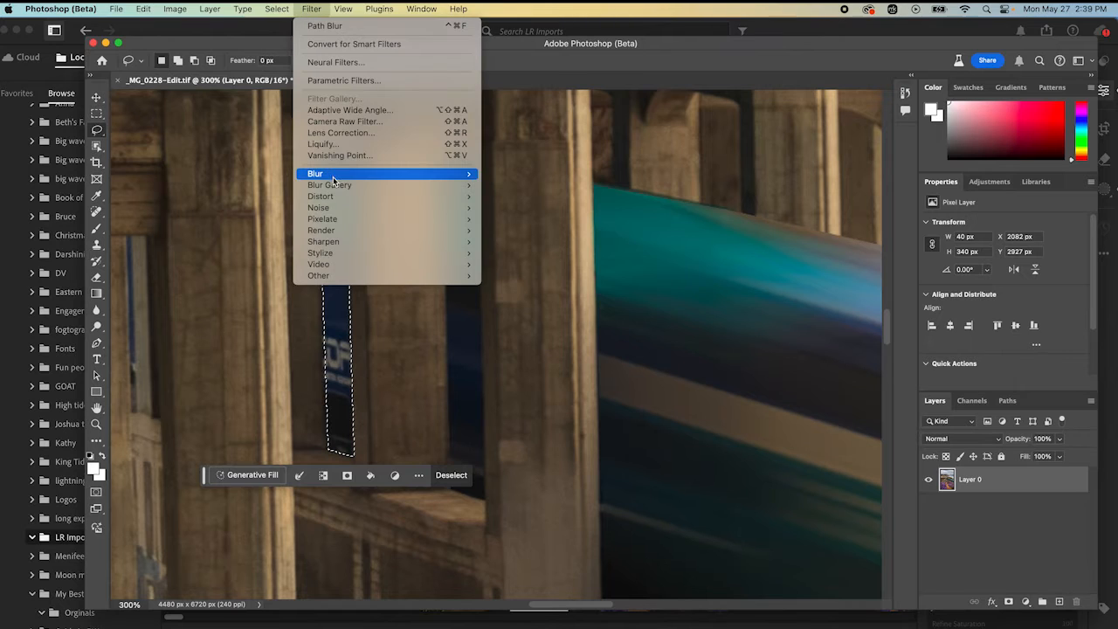
mouse_move(420, 185)
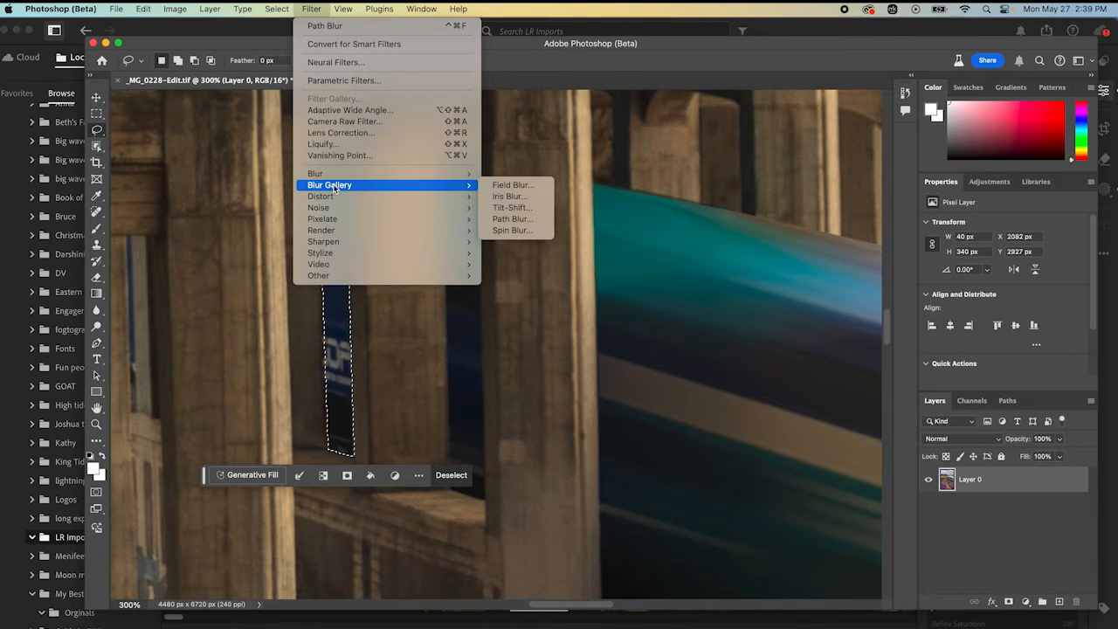
left_click(539, 218)
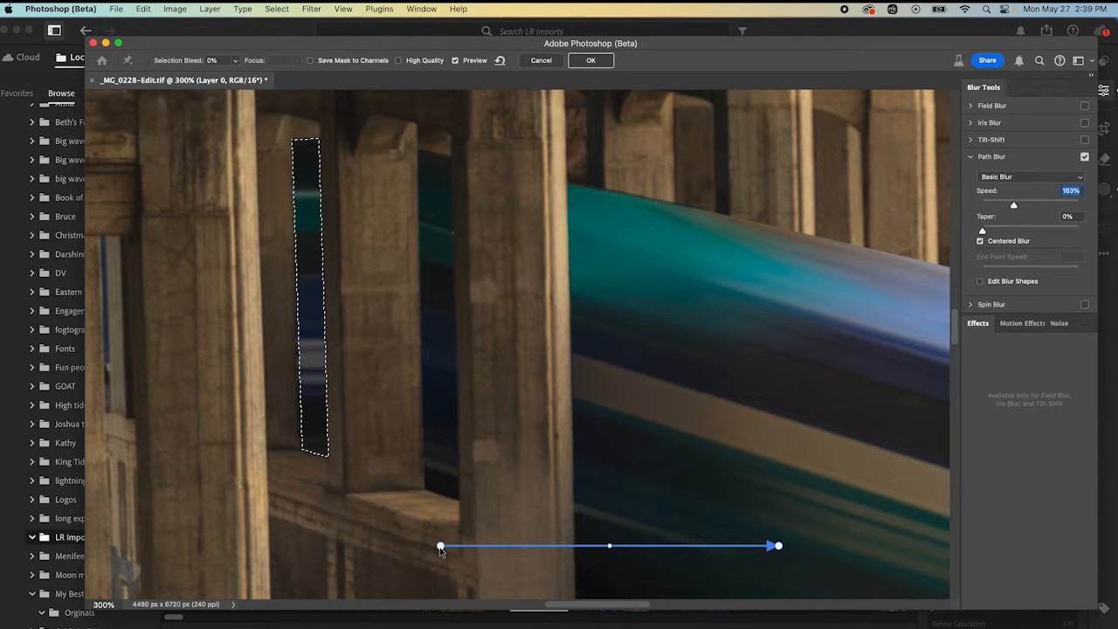
Step: Angle the blur path along the train's direction, apply the Path Blur at 163% speed and clear the selection
left_click_drag(440, 545, 430, 372)
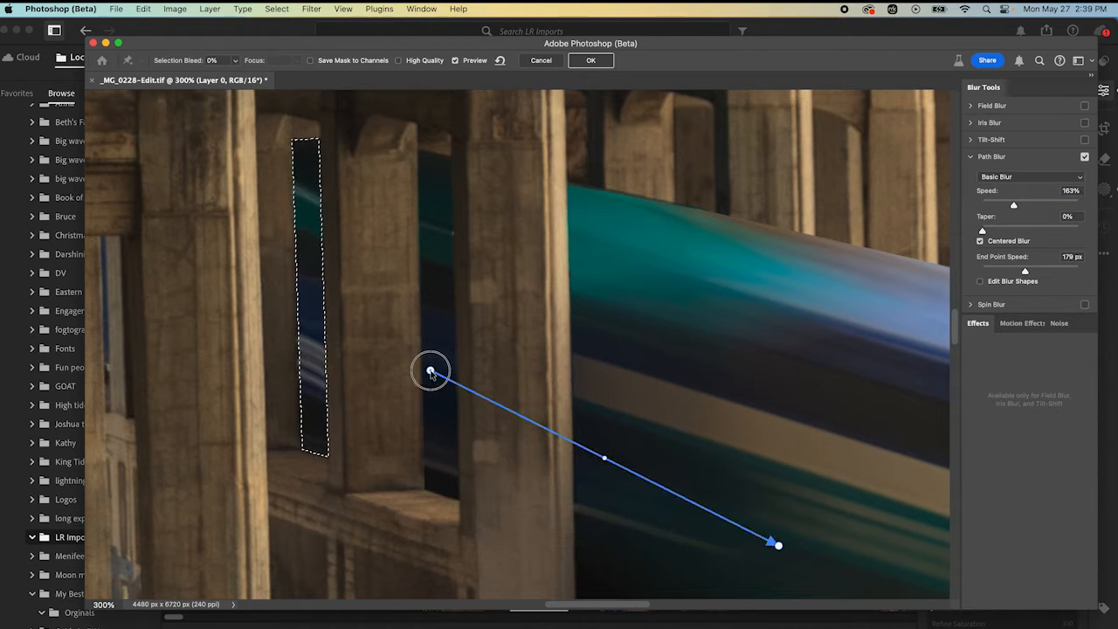
left_click_drag(777, 547, 780, 476)
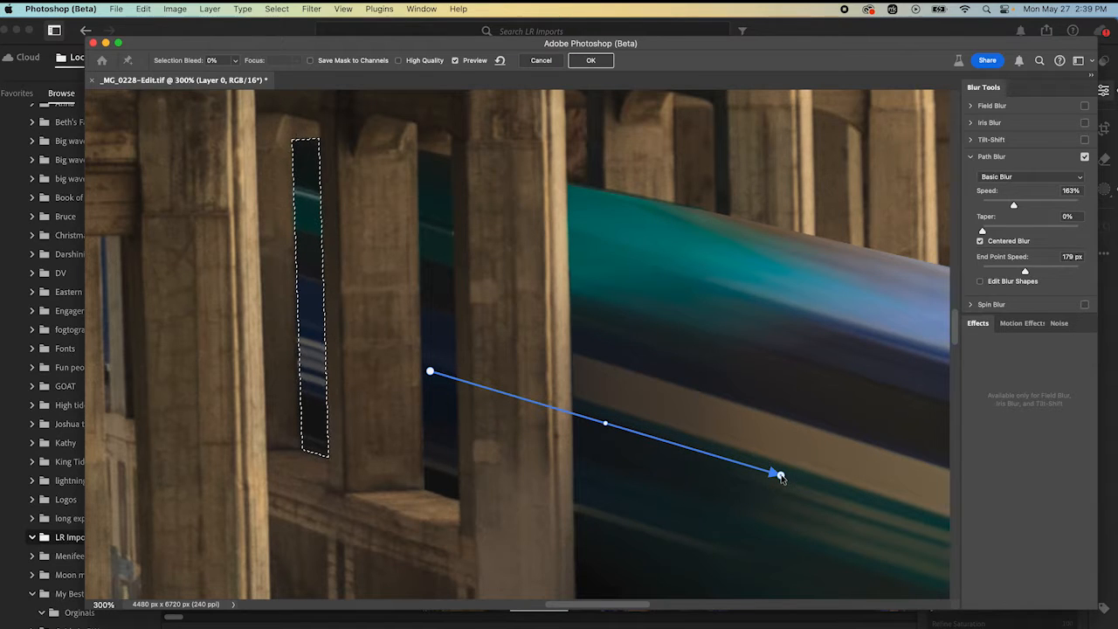
left_click(589, 61)
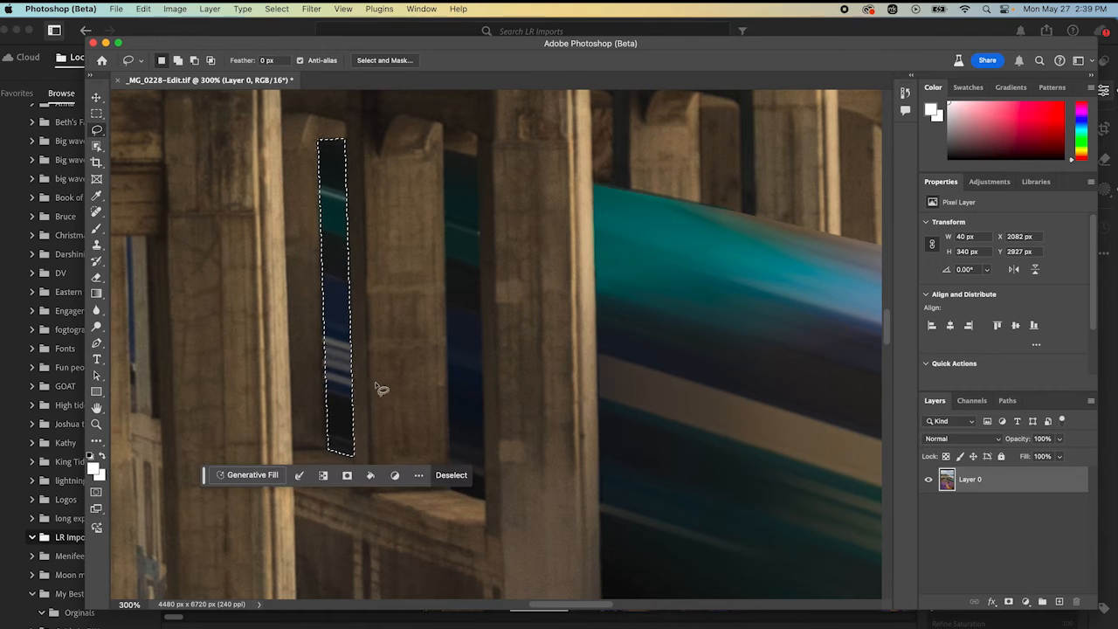
left_click(454, 476)
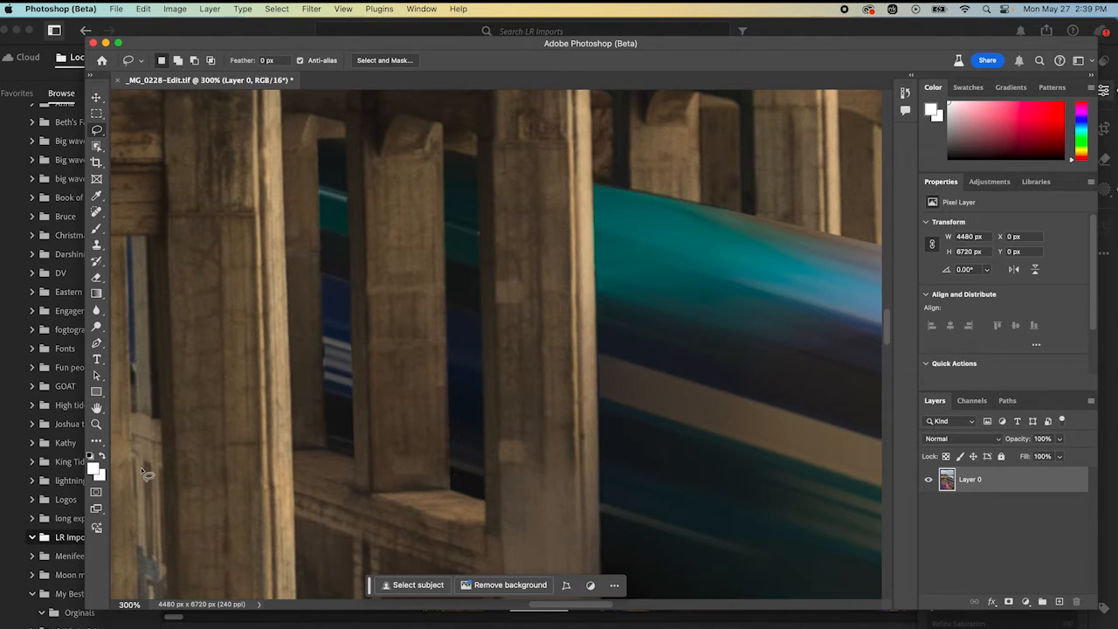
Step: Review the blurred train and bridge pillars across the whole photo
left_click(96, 423)
left_click(431, 401, "alt")
left_click(431, 401, "alt")
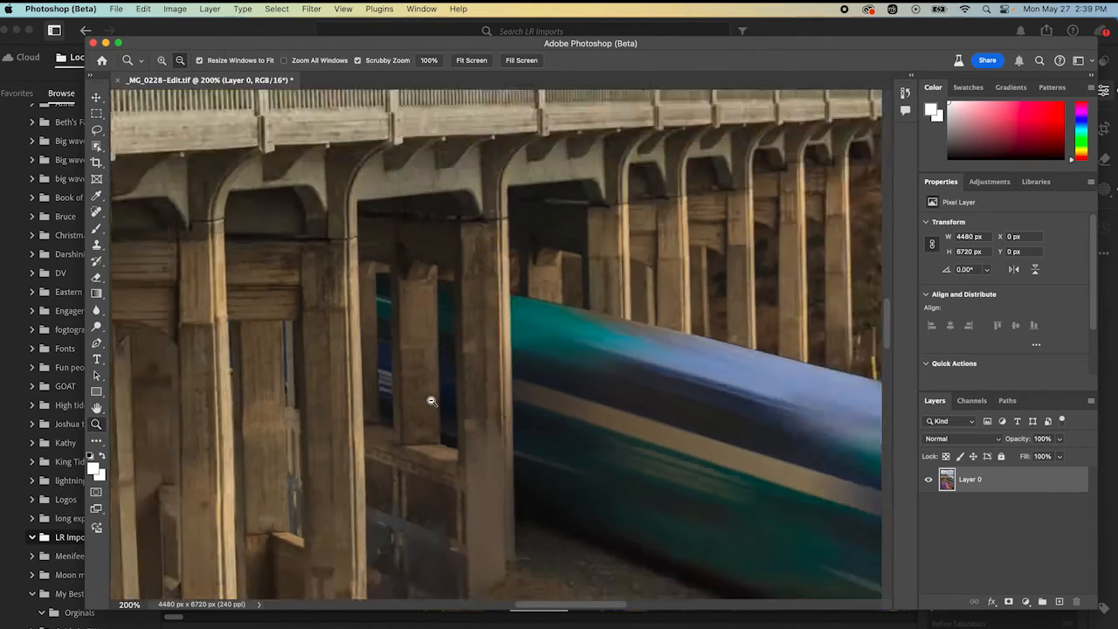
left_click(431, 401, "alt")
scroll(524, 424, "down", 3)
scroll(522, 424, "up", 2)
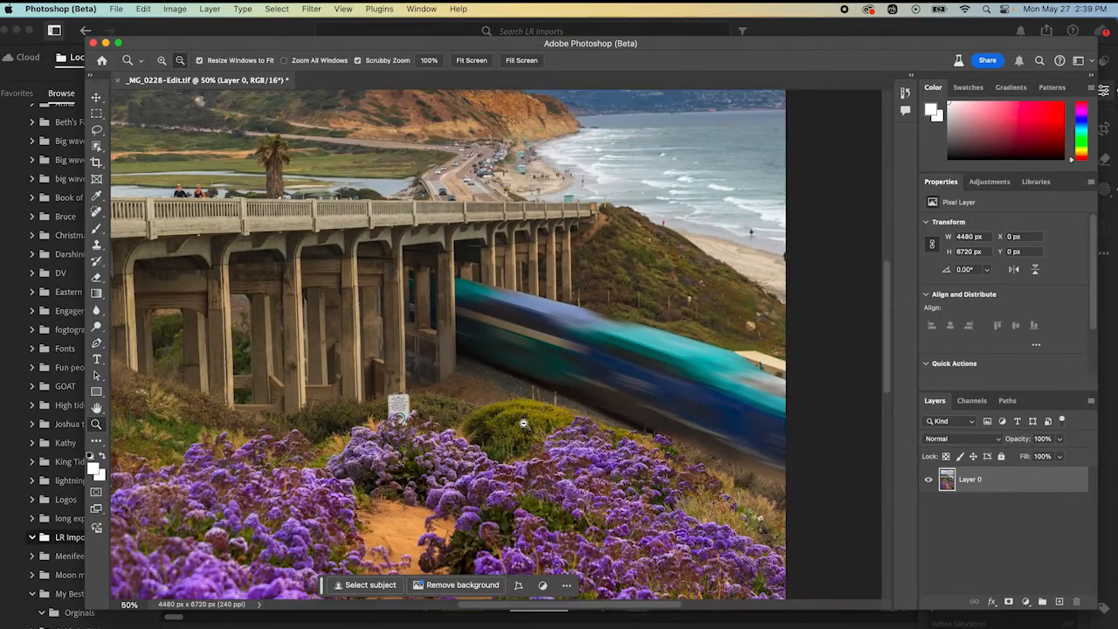
left_click(546, 432, "alt")
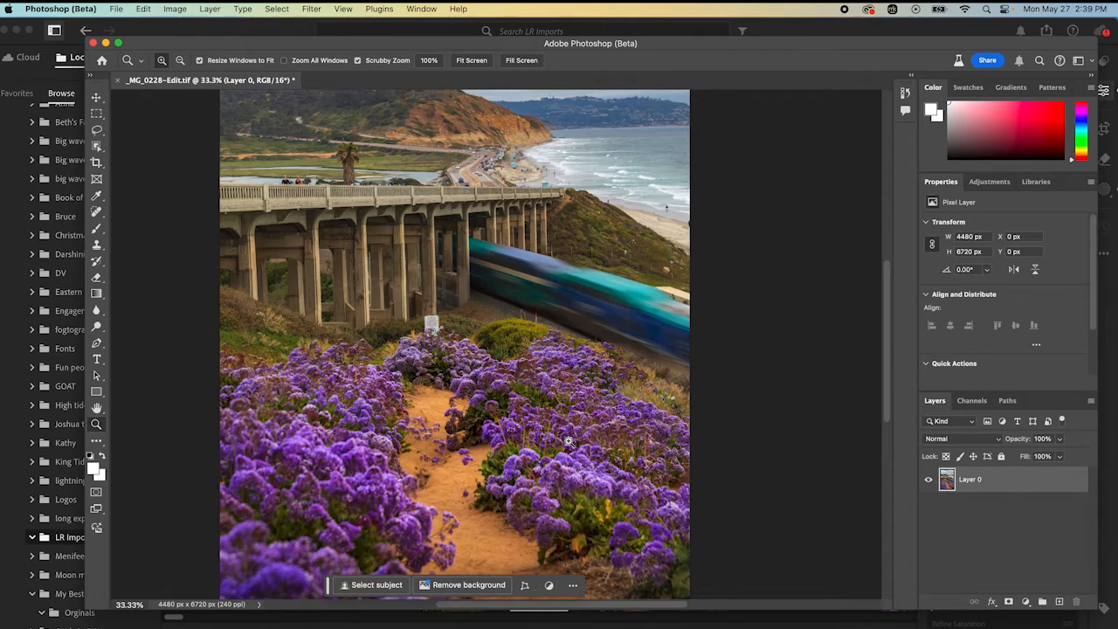
Step: Set up the Clone Stamp with a 118 px brush for the grass along the train's lower edge
left_click(630, 352)
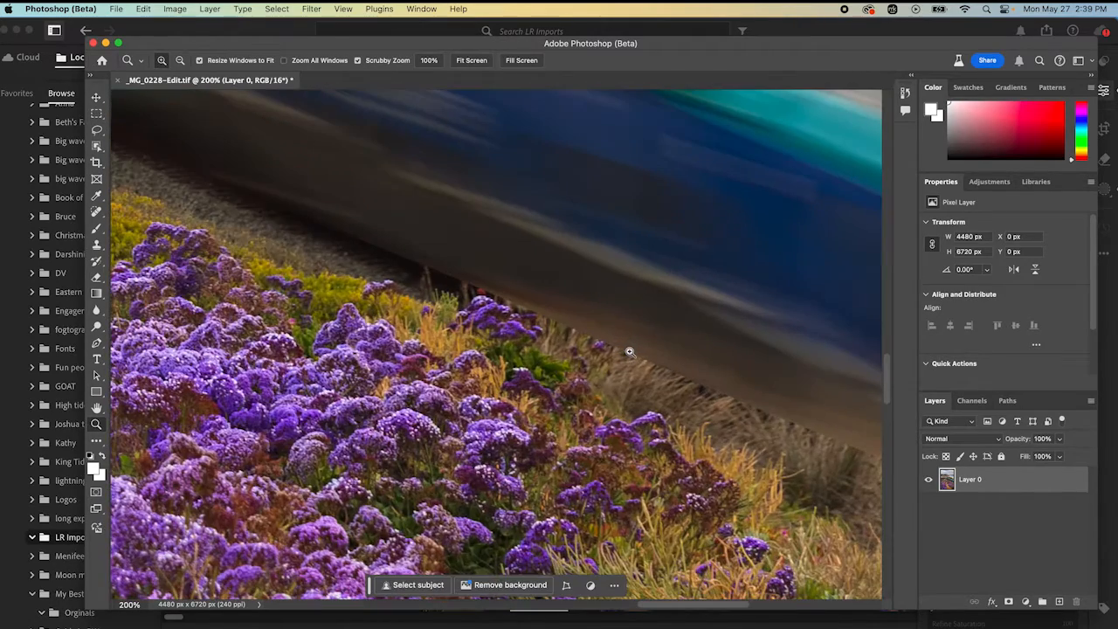
scroll(629, 352, "down", 5)
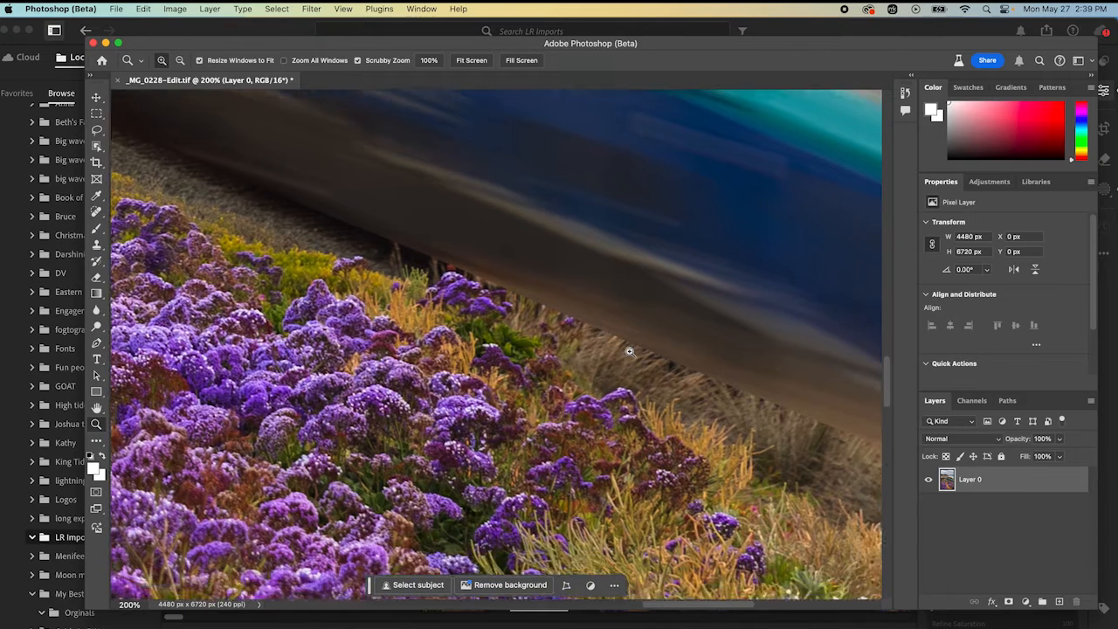
scroll(630, 352, "up", 3)
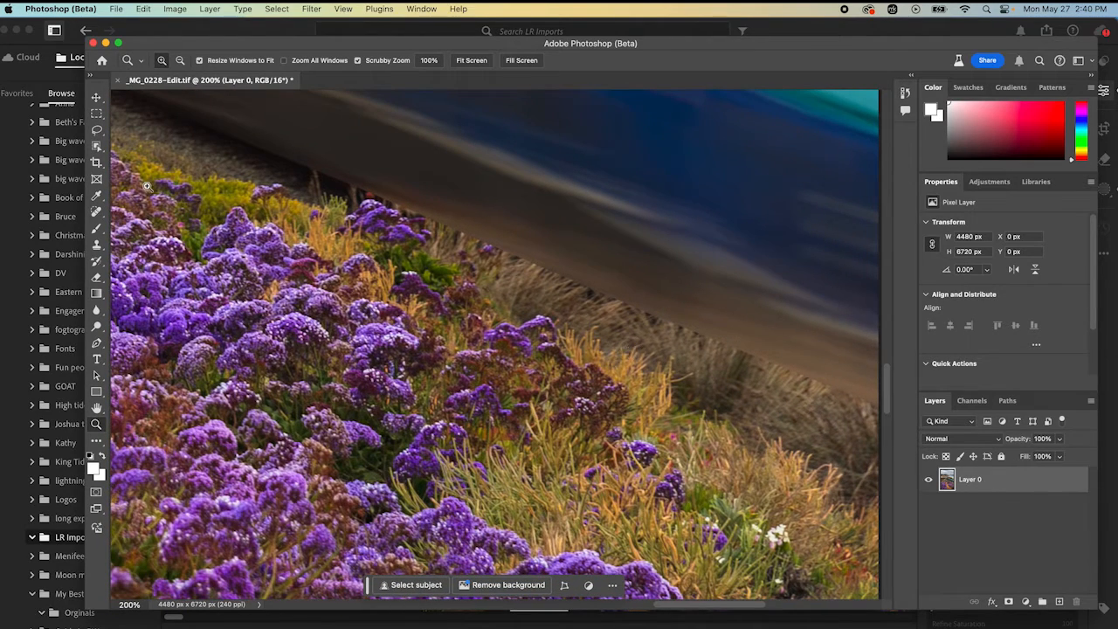
left_click(97, 247)
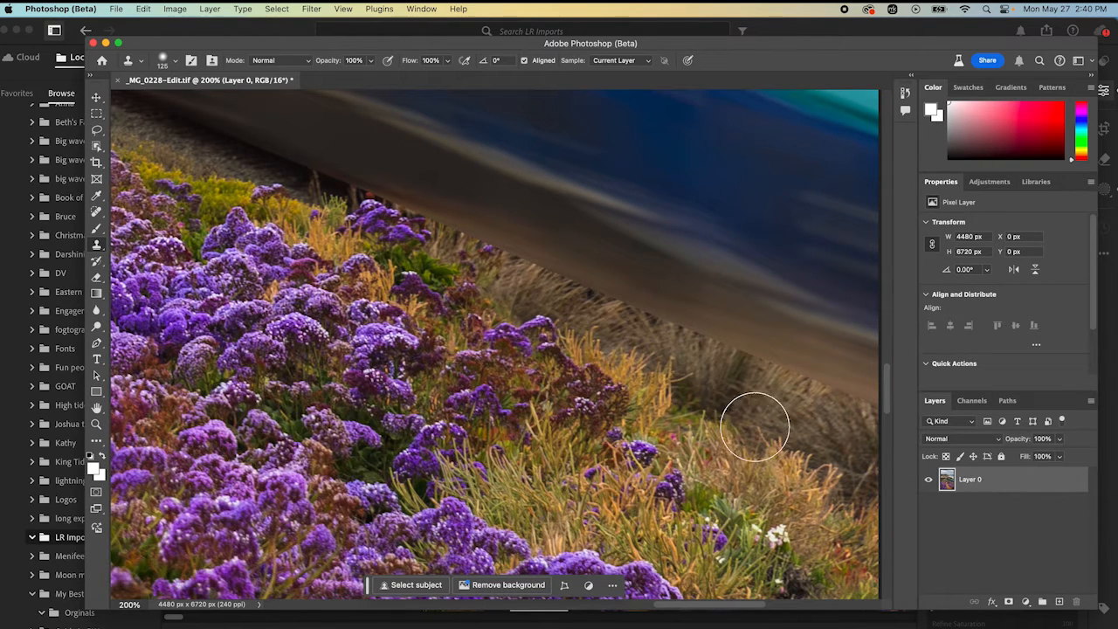
left_click(174, 63)
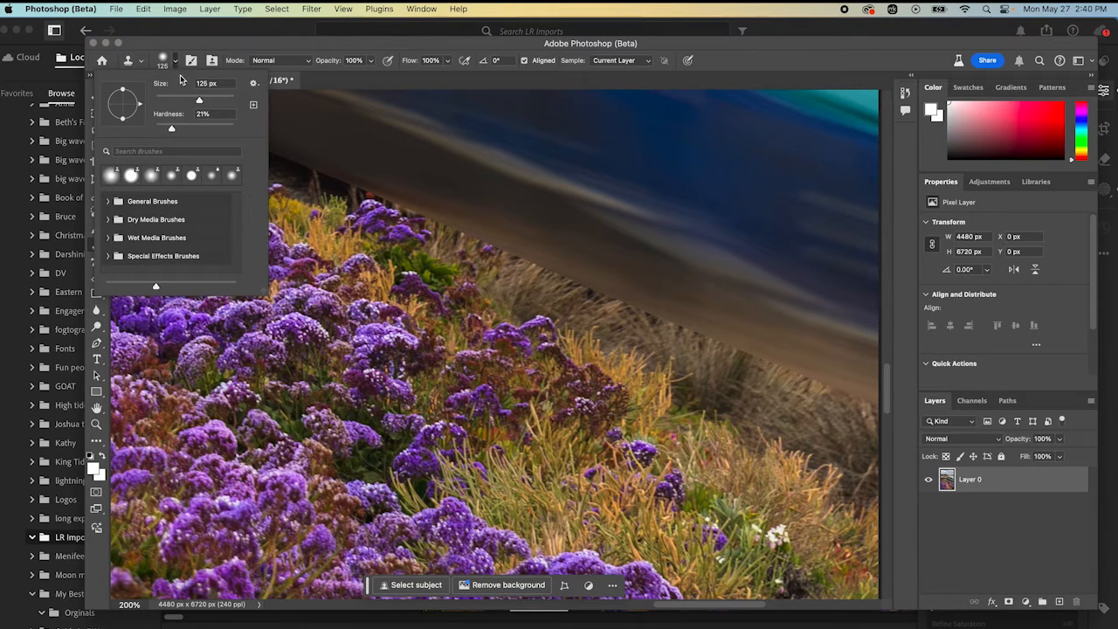
left_click(198, 97)
left_click(227, 129)
left_click(224, 129)
left_click(178, 63)
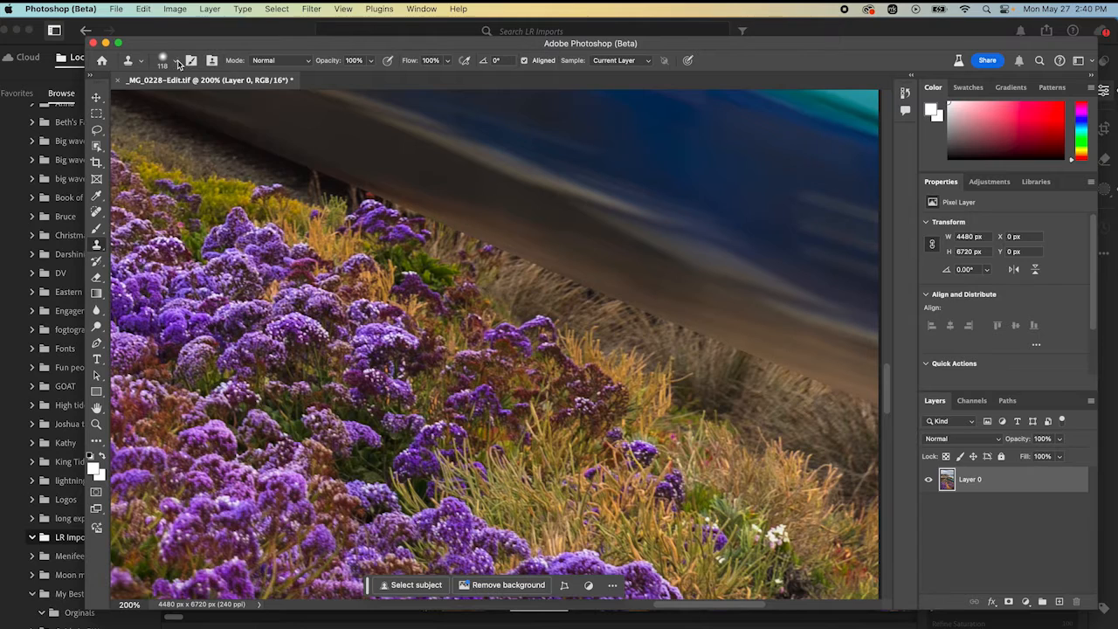
Step: Clone nearby grass and flowers along the train's hard lower edge, from the dry grass up to the purple blooms
left_click(793, 457, "alt")
left_click(845, 401)
left_click(803, 386)
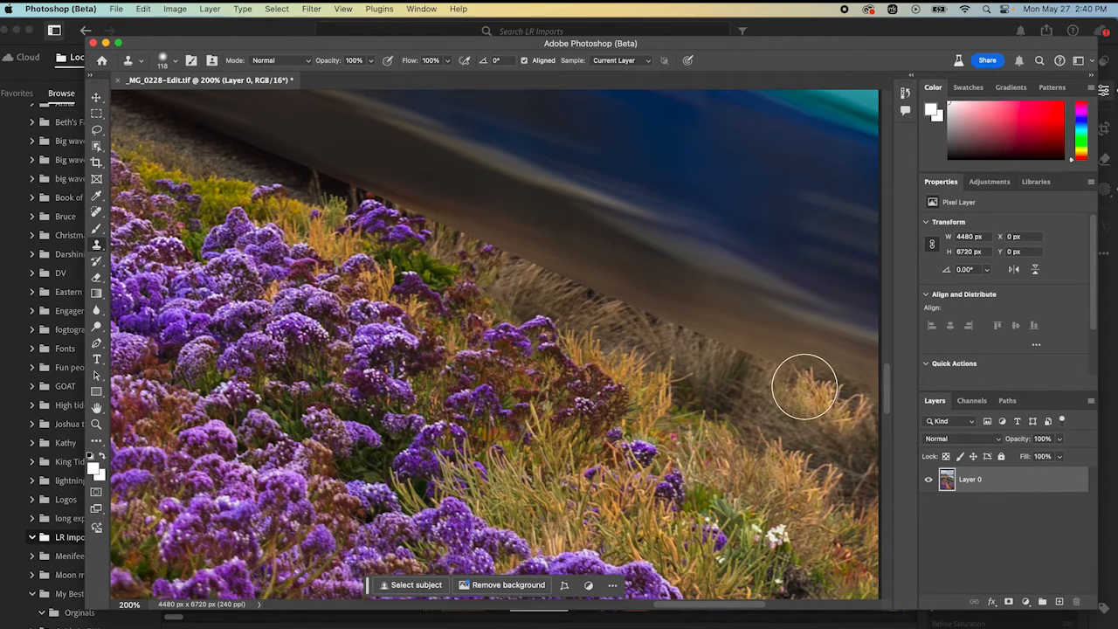
left_click(753, 368)
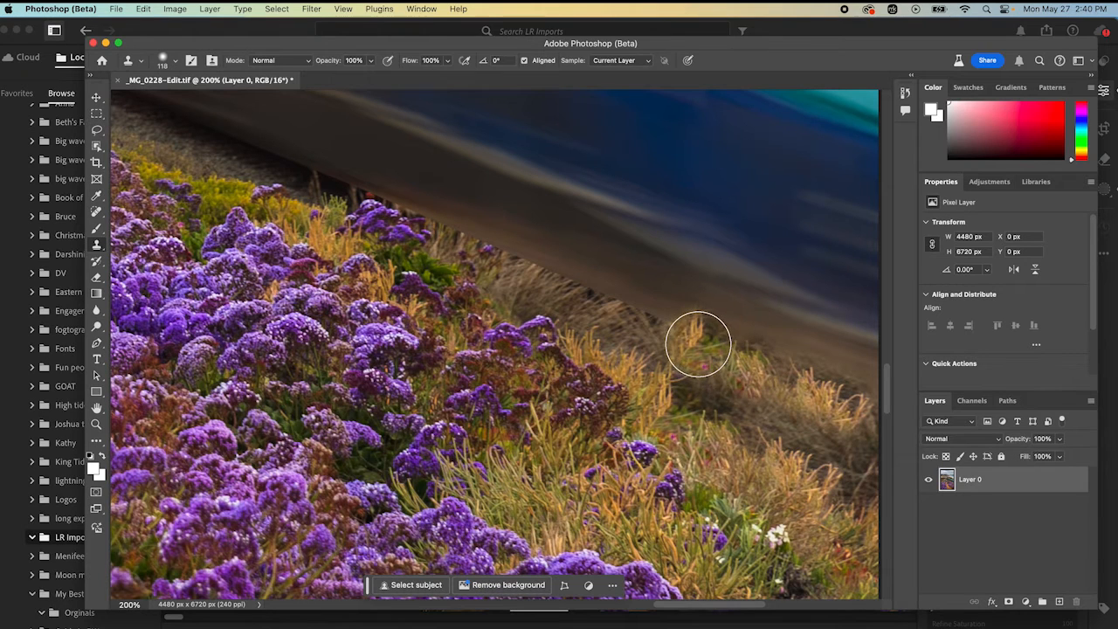
left_click(637, 318)
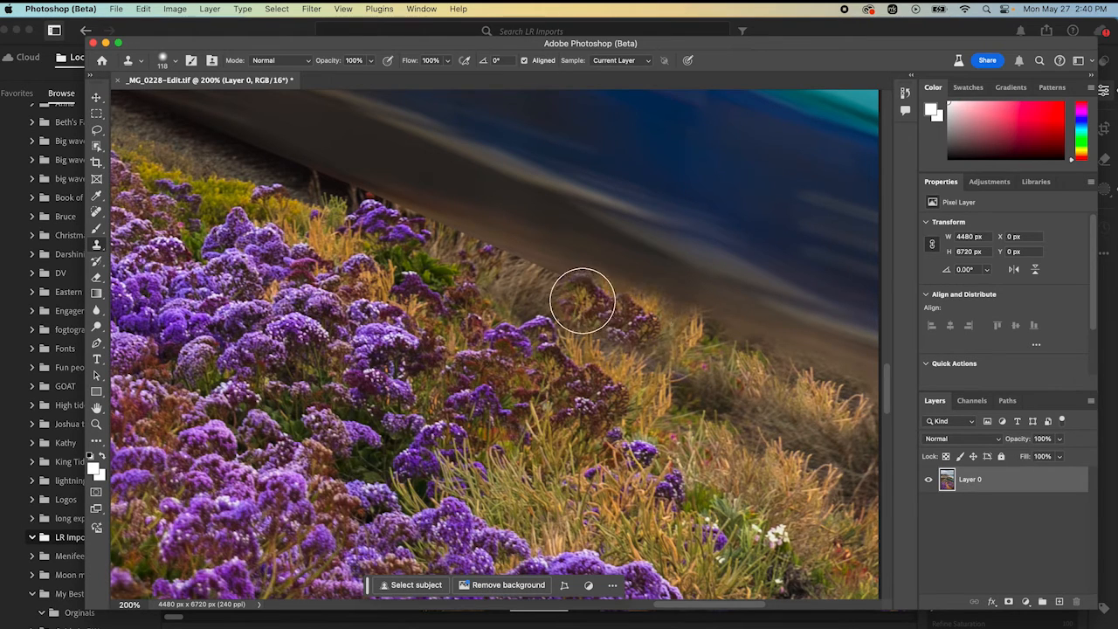
mouse_move(554, 292)
left_mouse_down()
mouse_move(449, 250)
mouse_move(405, 212)
mouse_move(399, 221)
left_mouse_up()
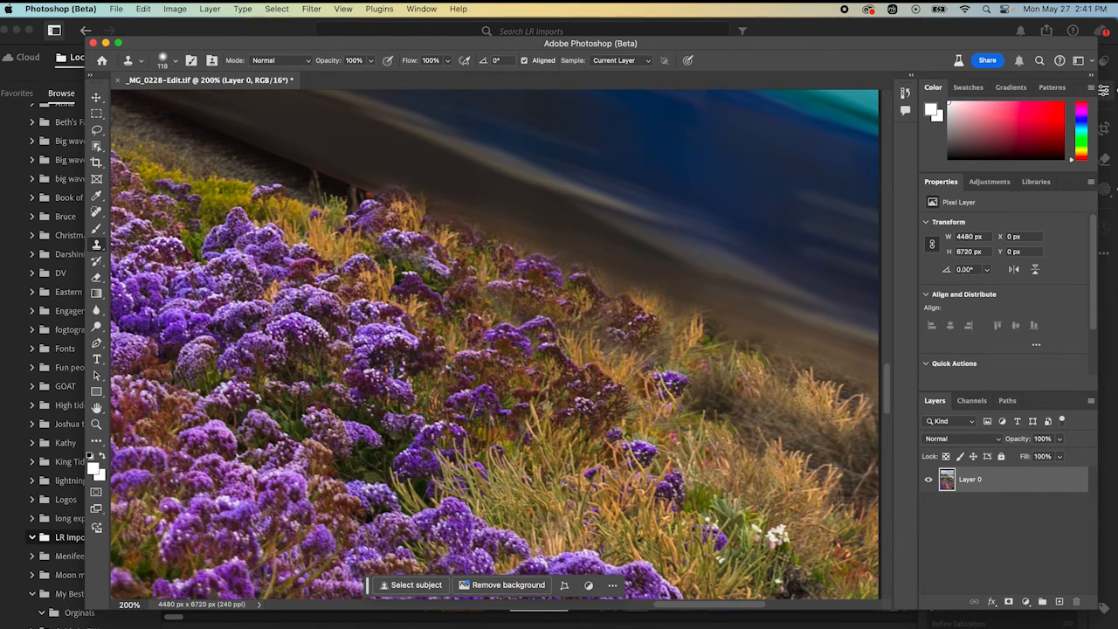
Step: Clone grass, purple blooms and reddish flowers over the dull dry-grass patch below the train, undoing the stray flower stamped lower down
left_click(699, 400)
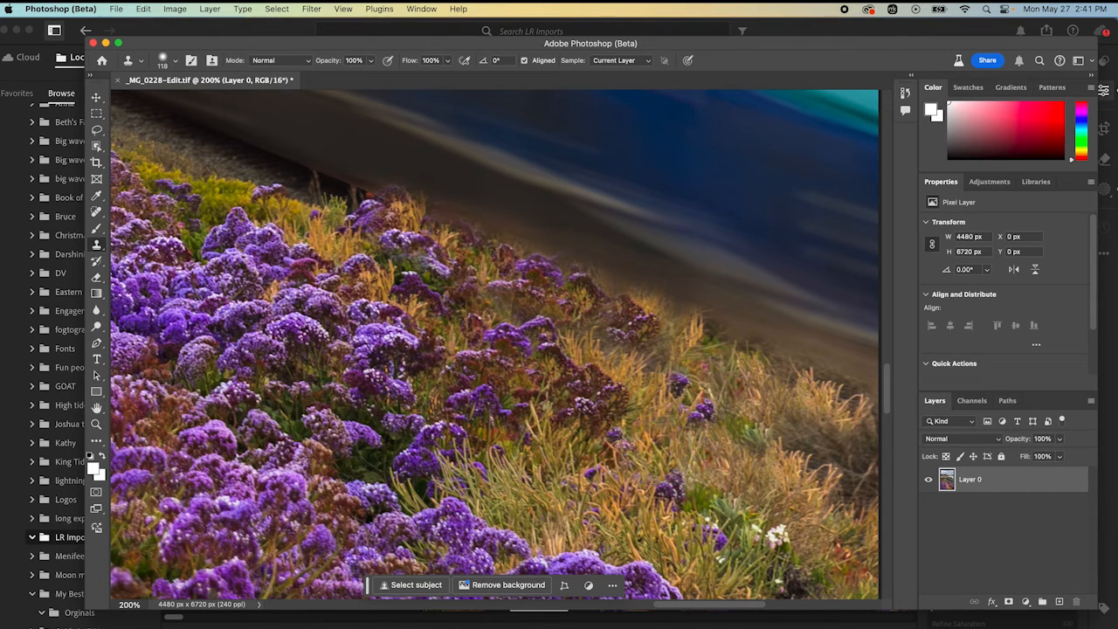
left_click(640, 452, "alt")
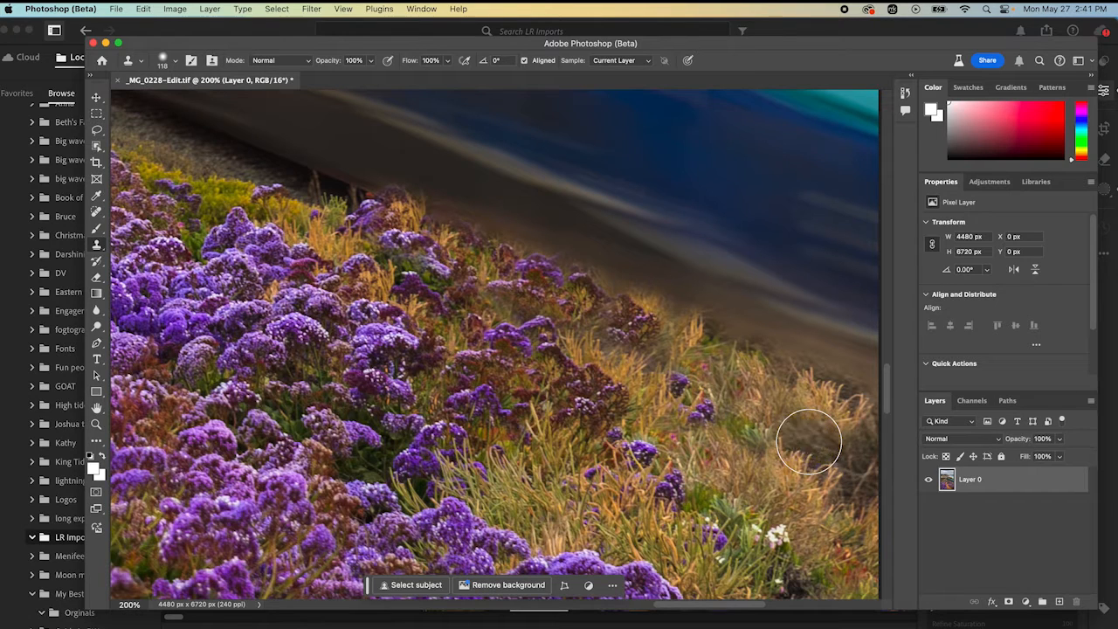
left_click(805, 442)
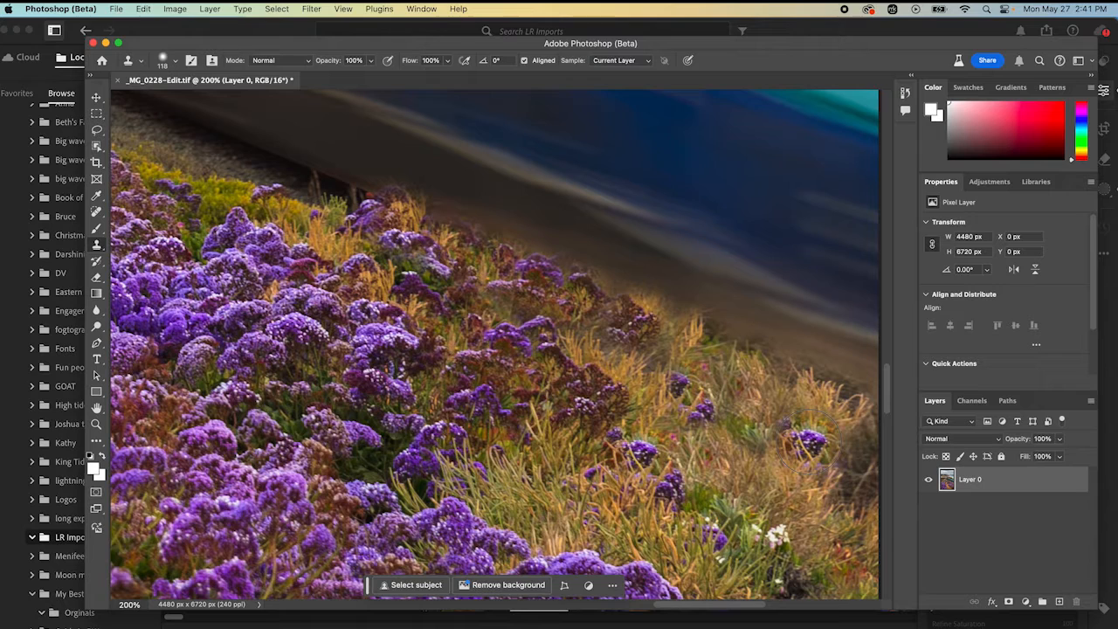
left_click(642, 494)
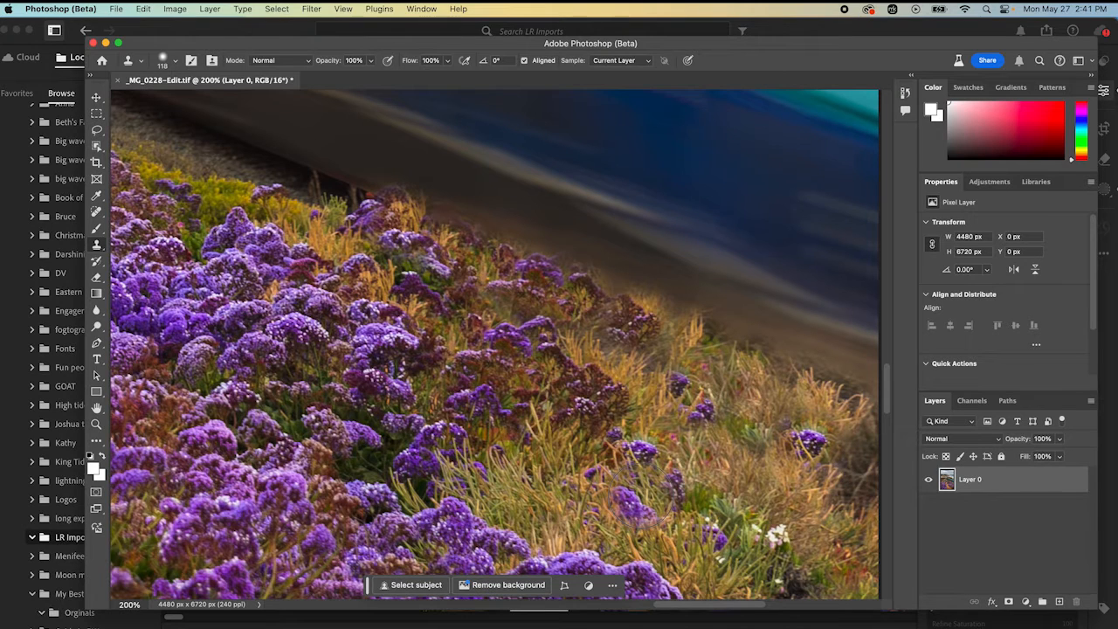
key("super+z")
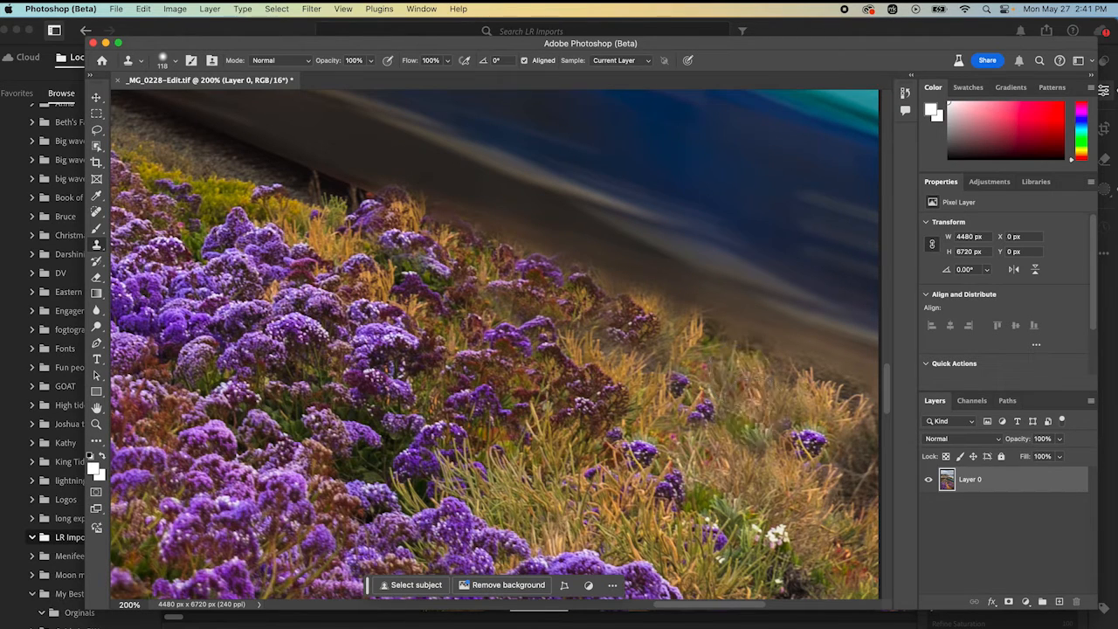
left_click(754, 414)
left_click(849, 448)
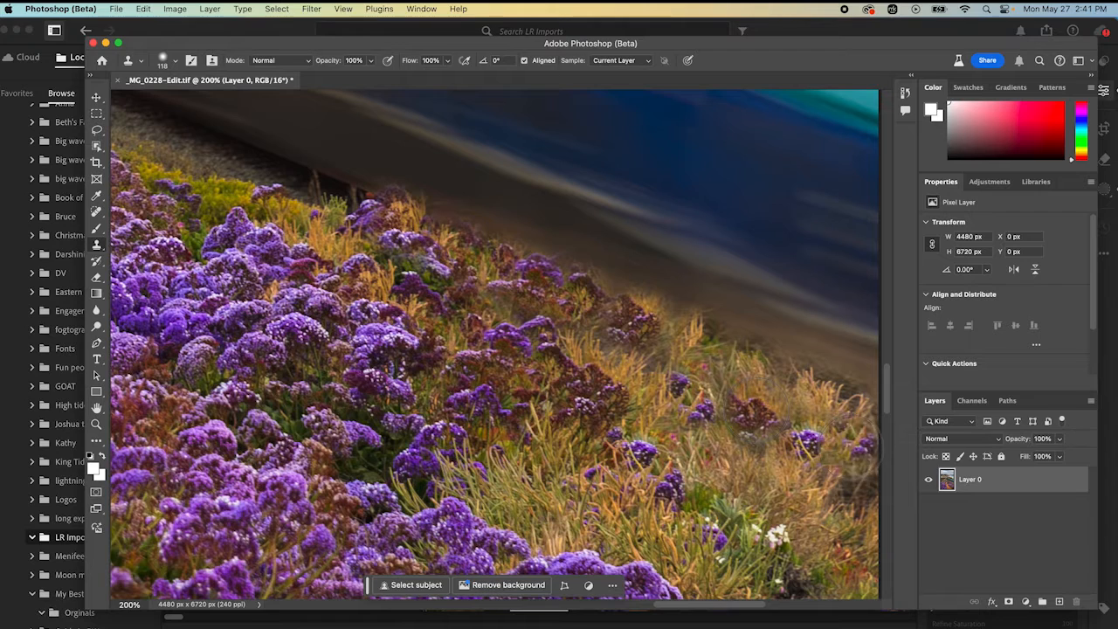
left_click(843, 418)
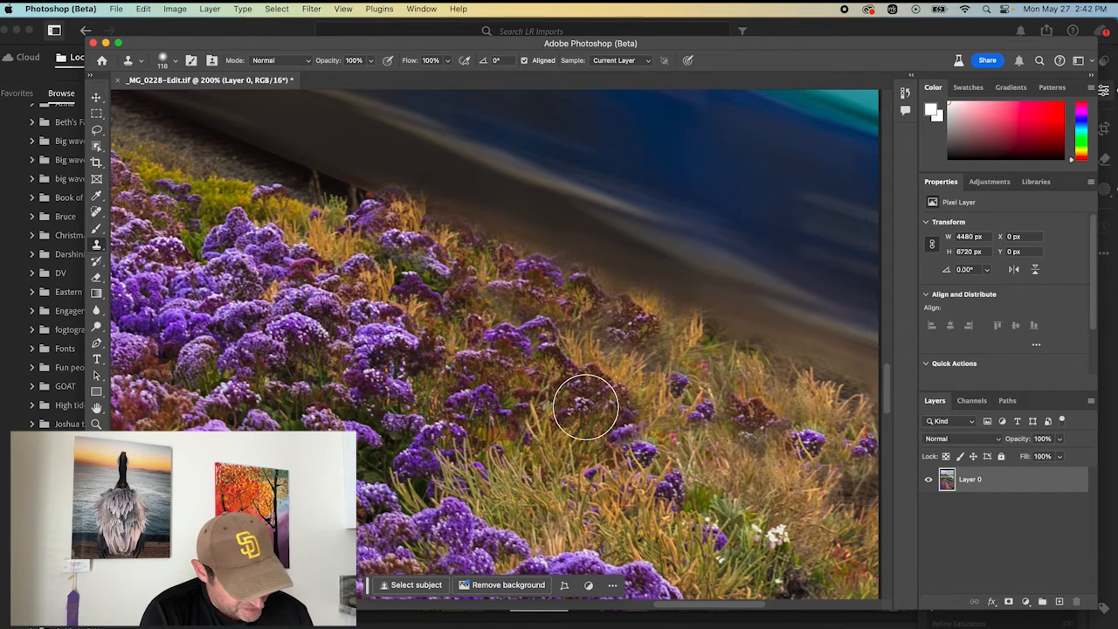
Step: Set up the Blur tool with a 50 px brush for the edge between the train and the gravel
scroll(582, 393, "left", 5)
scroll(582, 392, "up", 2)
scroll(496, 349, "left", 4)
scroll(496, 349, "up", 2)
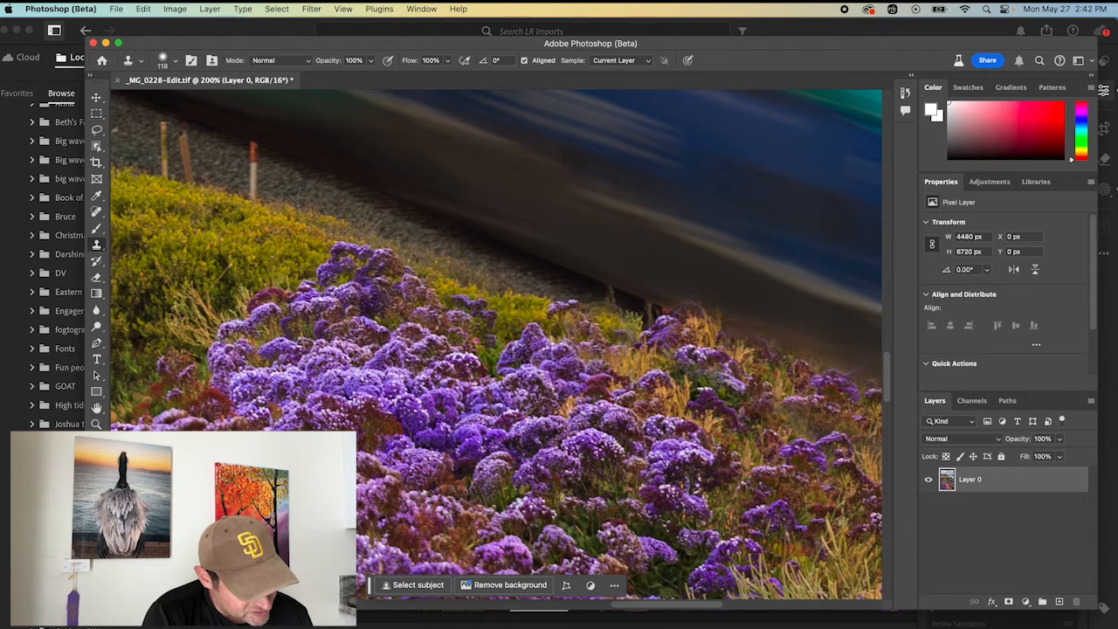
left_click(342, 203, "alt")
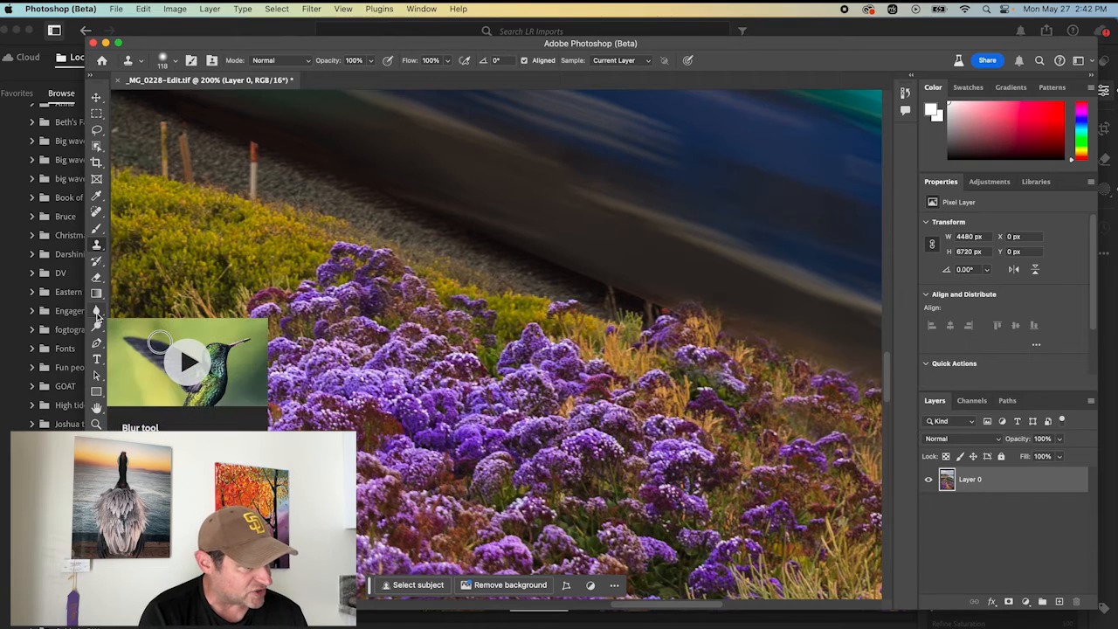
left_click(97, 311)
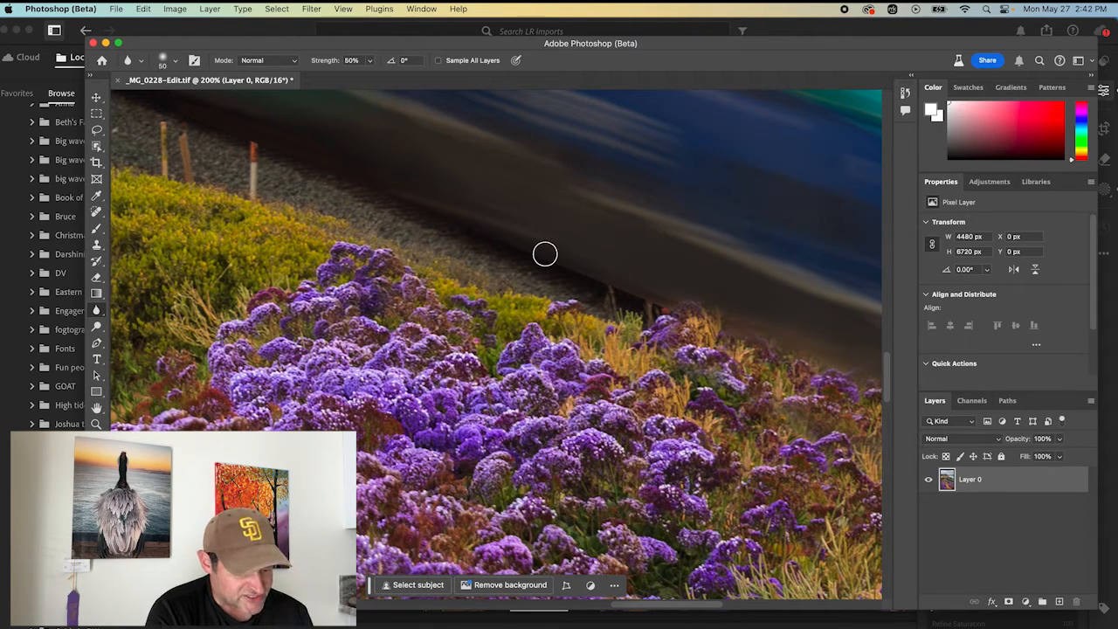
key("bracketright")
key("bracketright")
key("bracketright")
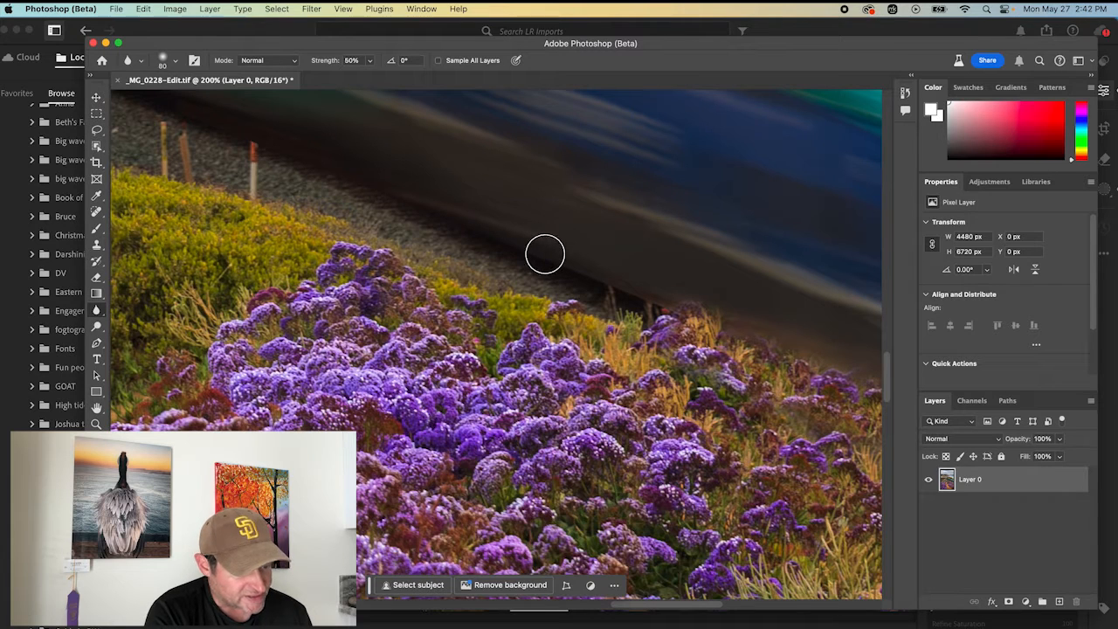
key("bracketleft")
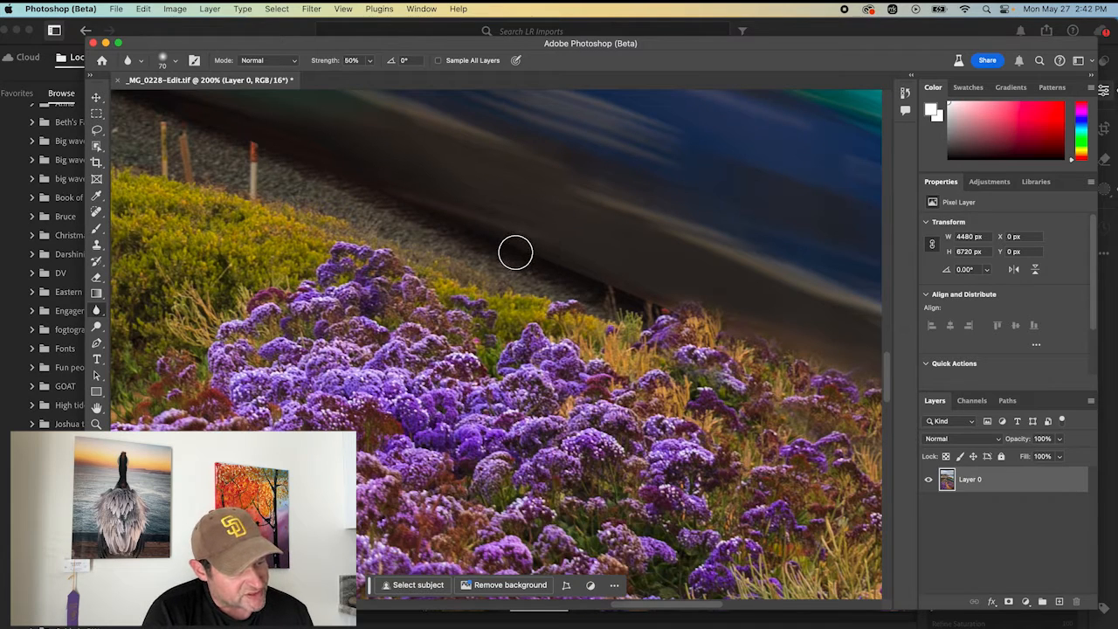
key("bracketleft")
key("bracketleft")
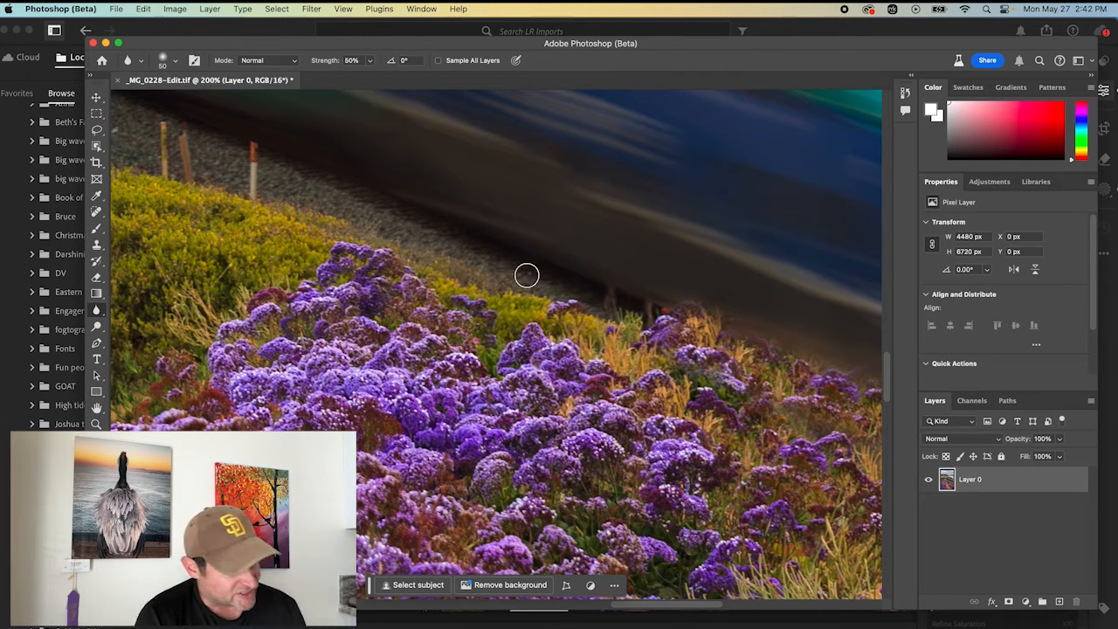
Step: Clone gravel over the dark post stub at the train's lower edge with the Clone Stamp at 60 px
left_click(96, 244)
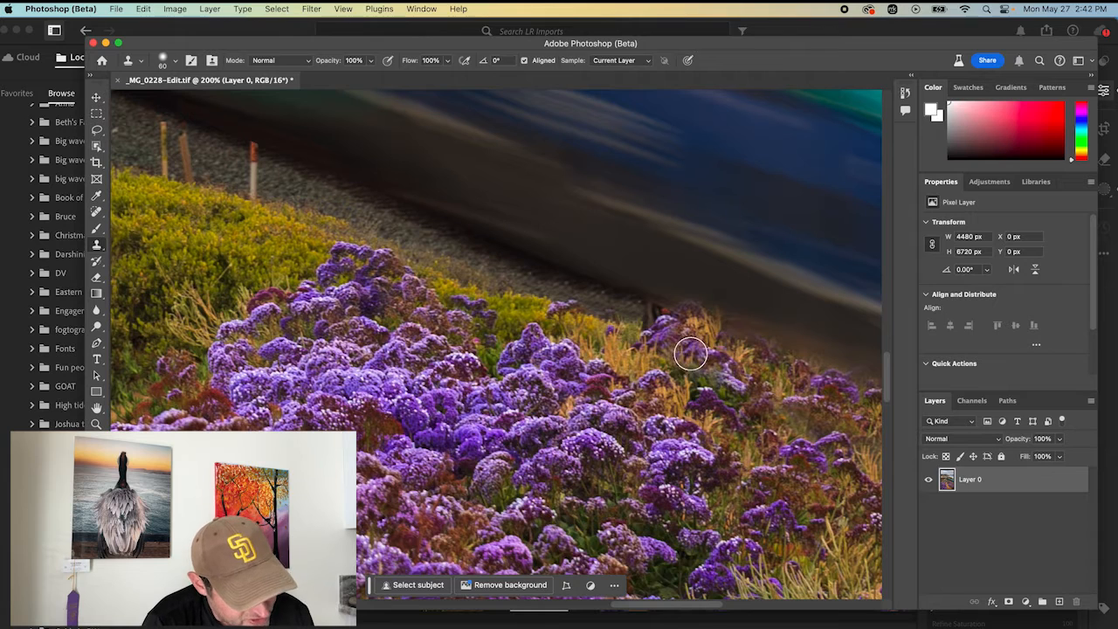
scroll(633, 352, "up", 5)
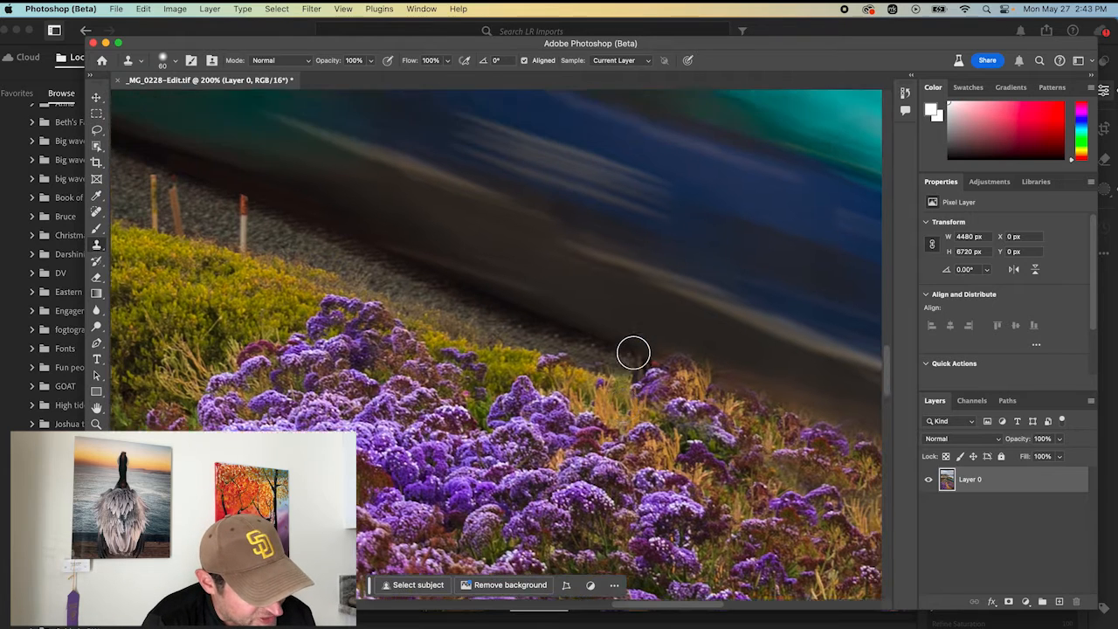
Step: Soften the train's upper edge in front of the pale building with the Blur tool at 50 px
scroll(634, 352, "up", 5)
scroll(634, 352, "right", 2)
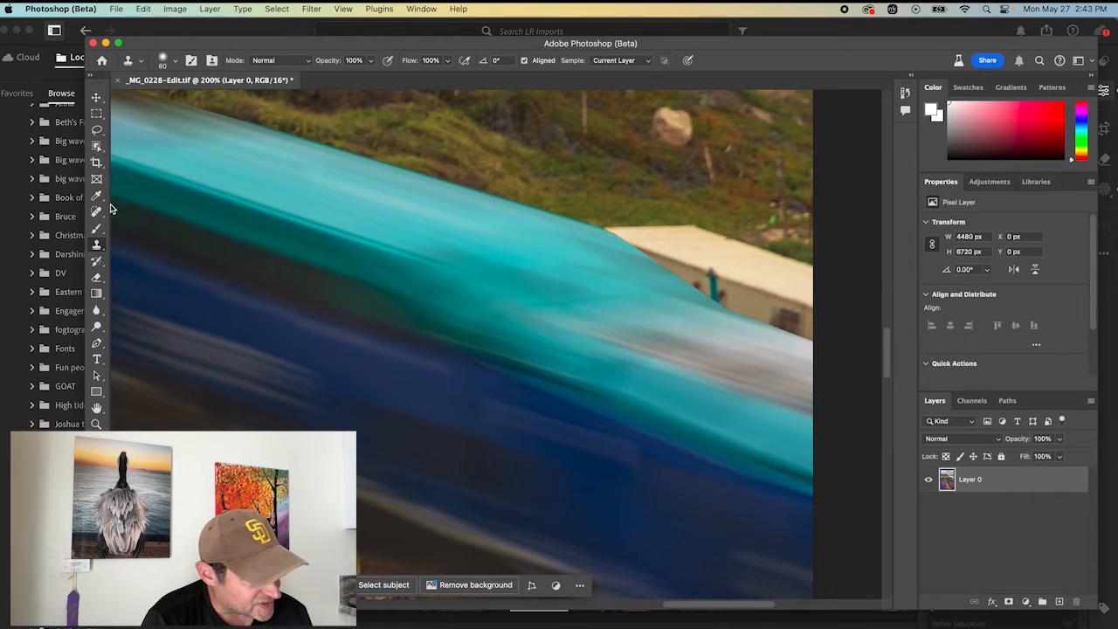
left_click(96, 313)
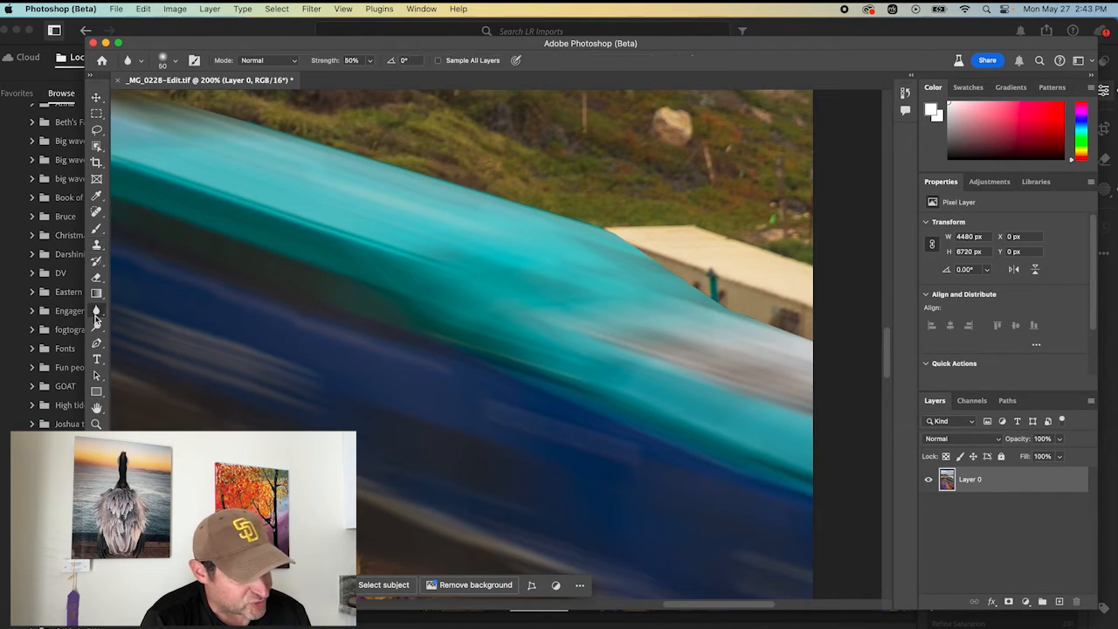
mouse_move(625, 239)
left_mouse_down()
mouse_move(716, 302)
mouse_move(628, 239)
mouse_move(697, 292)
mouse_move(764, 305)
mouse_move(809, 337)
mouse_move(741, 319)
mouse_move(716, 304)
mouse_move(798, 341)
mouse_move(580, 223)
mouse_move(738, 312)
mouse_move(821, 339)
left_mouse_up()
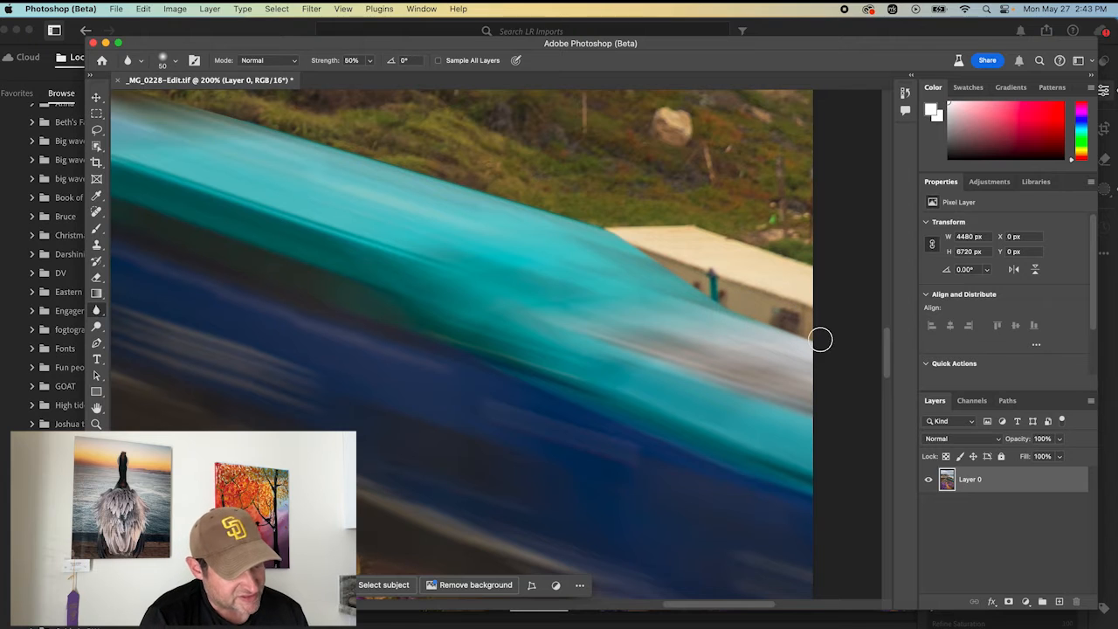
Step: Examine the train's edges, the bridge pillars and the gravel up close, and review the whole photo
scroll(526, 280, "down", 10)
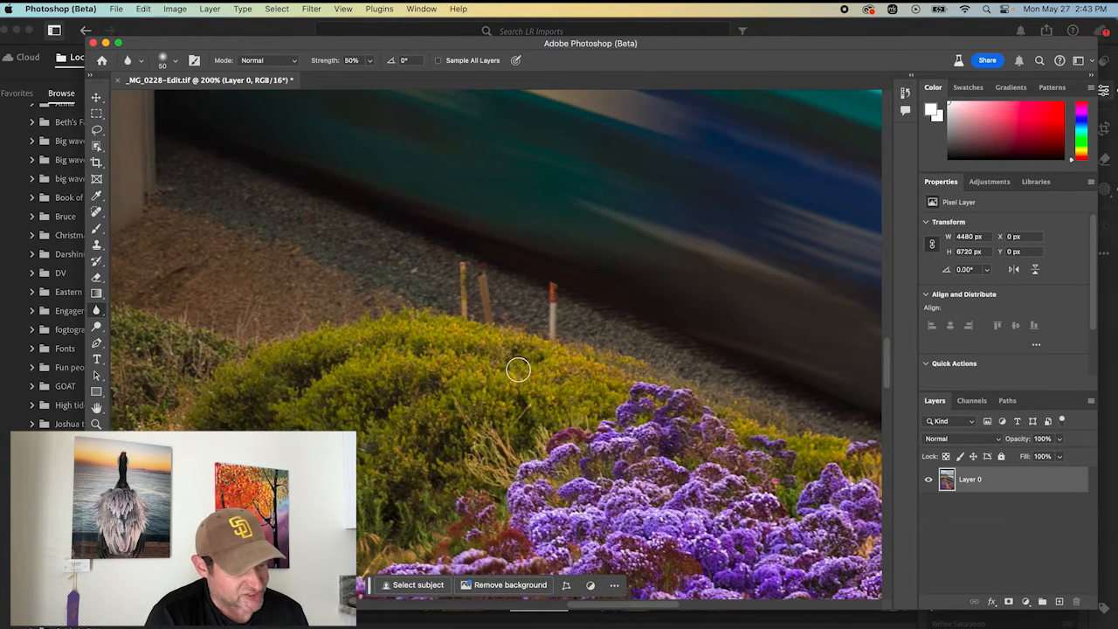
scroll(447, 319, "up", 10)
scroll(447, 318, "left", 10)
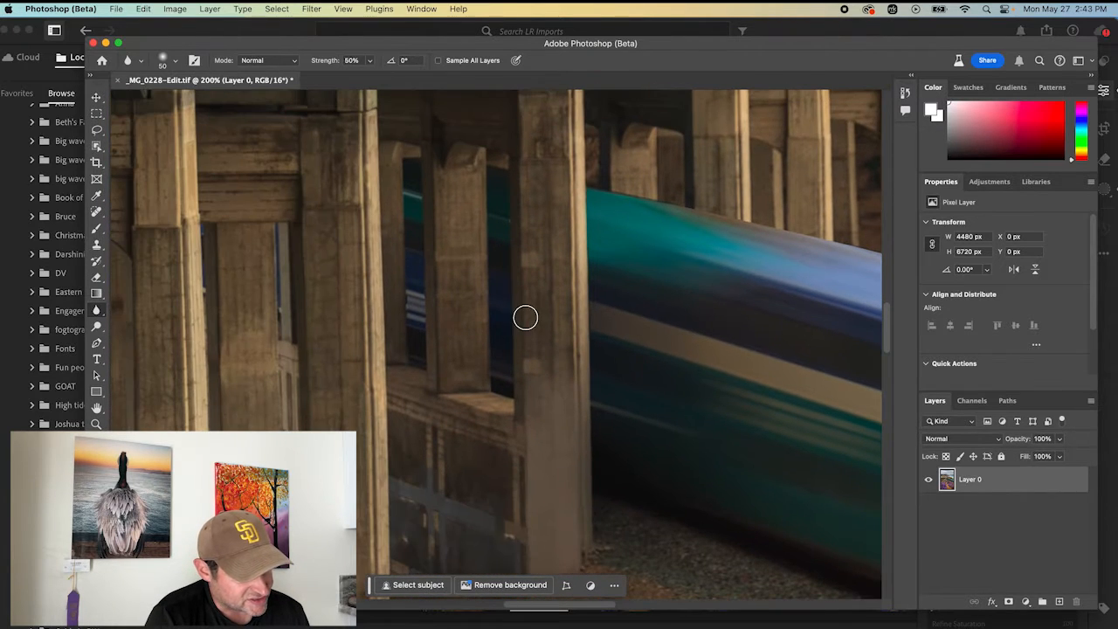
scroll(525, 317, "down", 10)
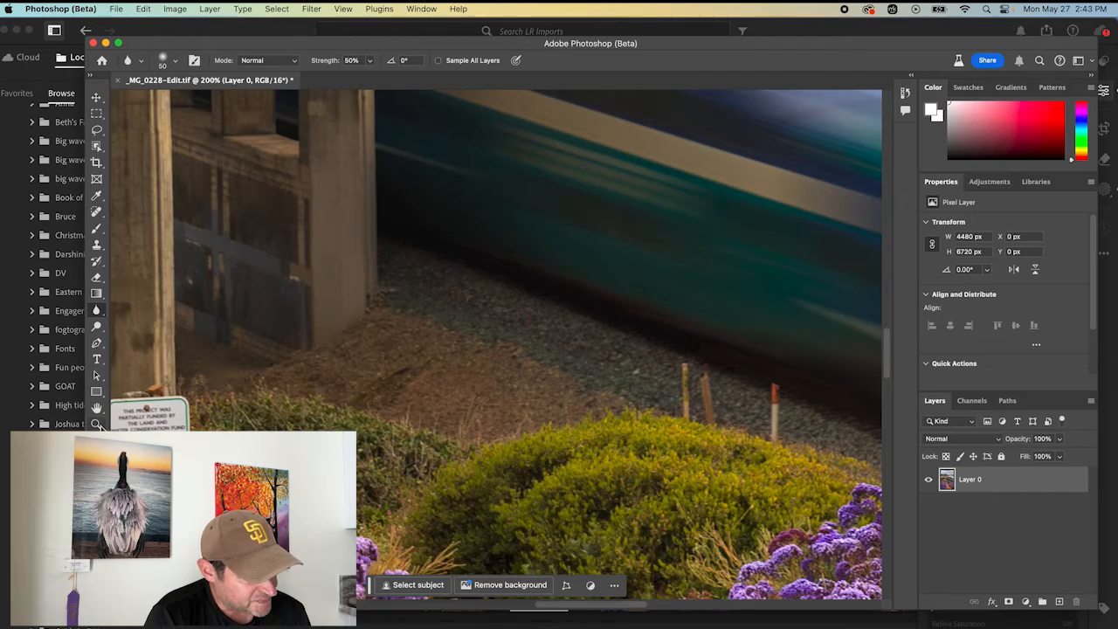
left_click(96, 424)
left_click(558, 384, "alt")
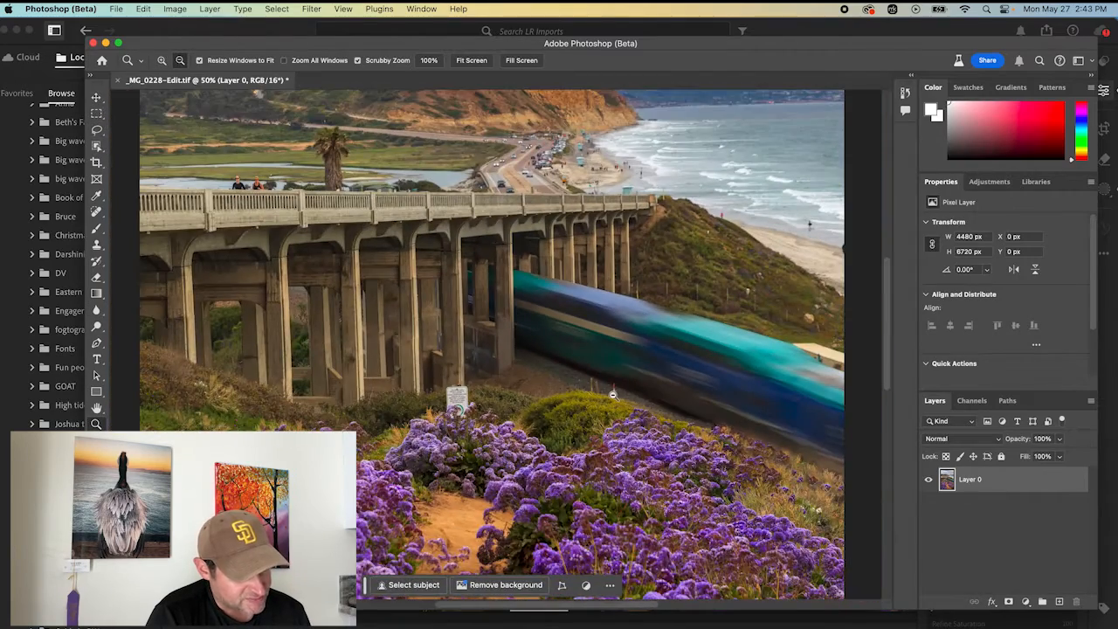
left_click(612, 395, "alt")
scroll(615, 394, "down", 5)
scroll(615, 395, "right", 3)
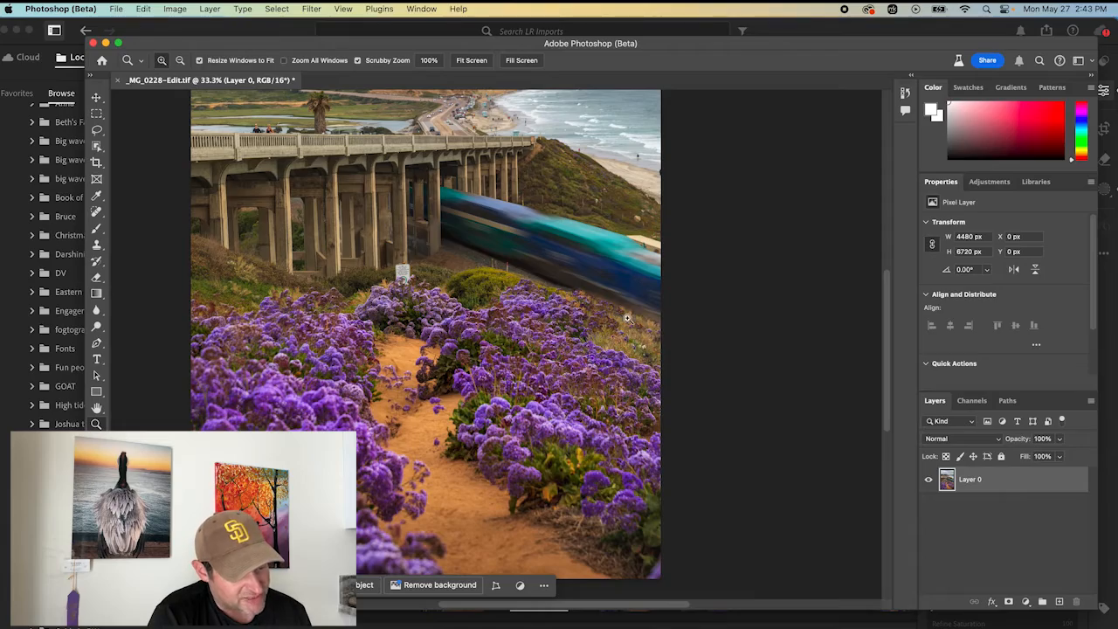
Step: Clone dry grass over the small purple bloom below the train's lower edge with a 60 px Clone Stamp
left_click_drag(626, 339, 626, 339)
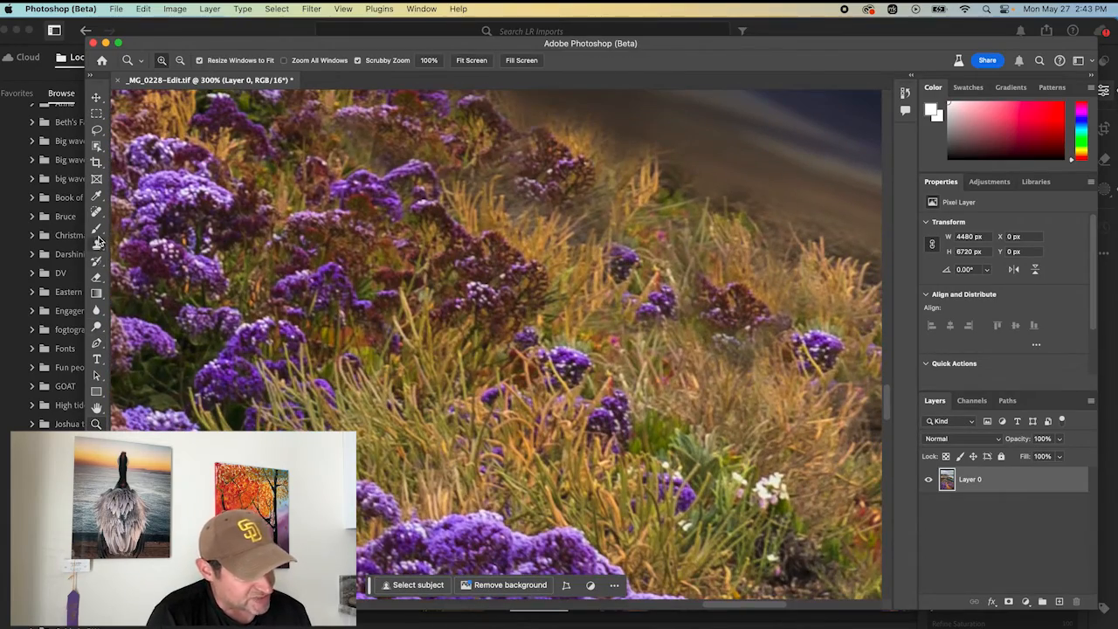
left_click(97, 243)
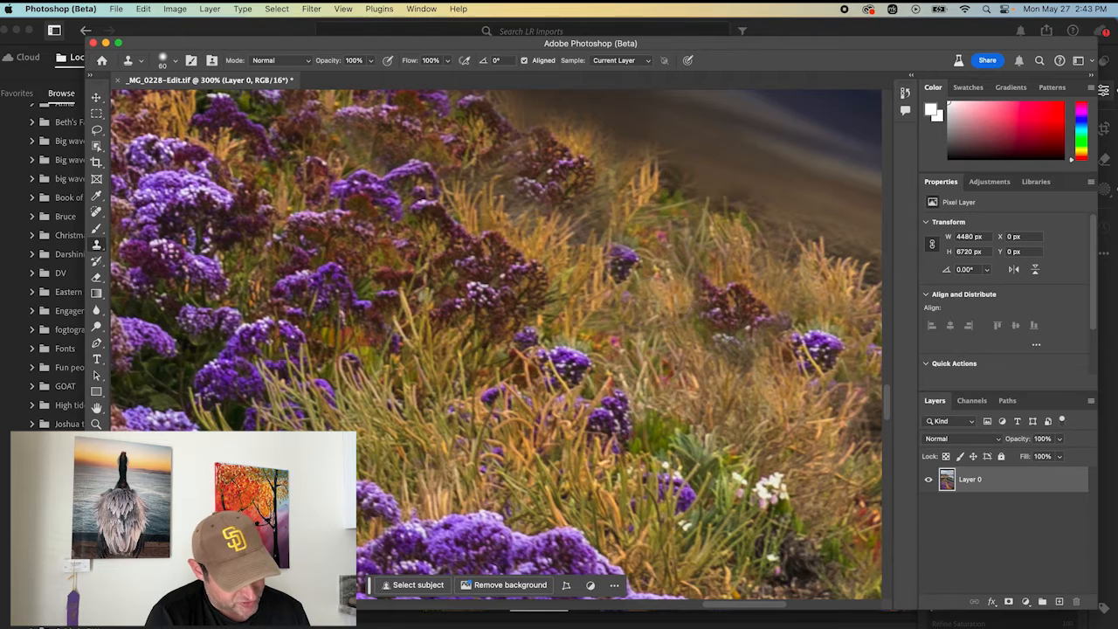
scroll(755, 353, "right", 3)
scroll(756, 353, "up", 2)
left_click(673, 402)
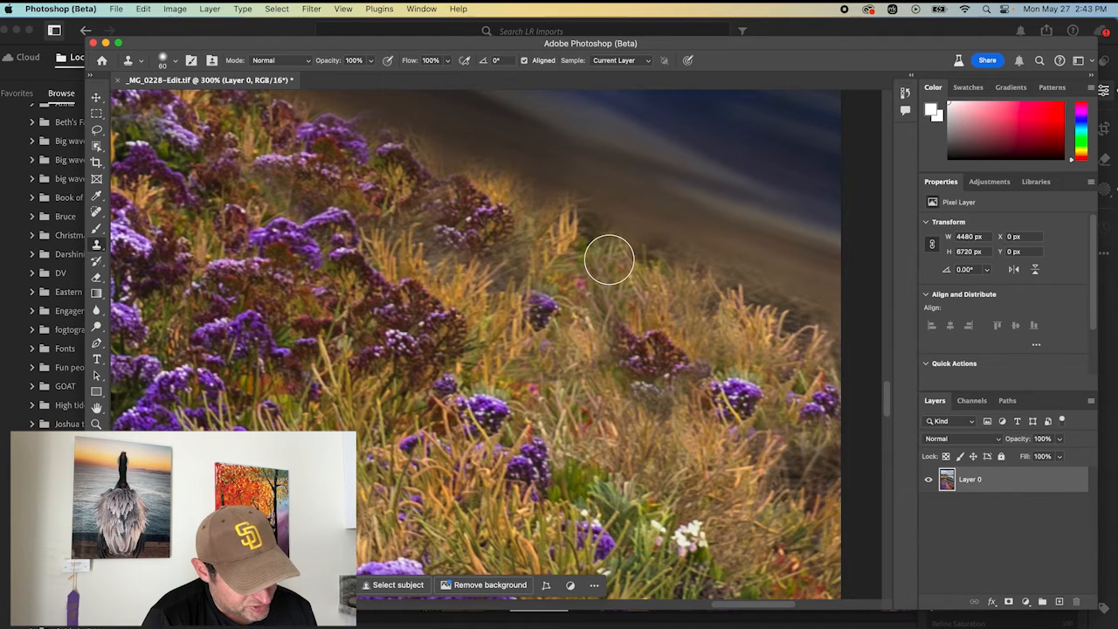
scroll(648, 278, "up", 5)
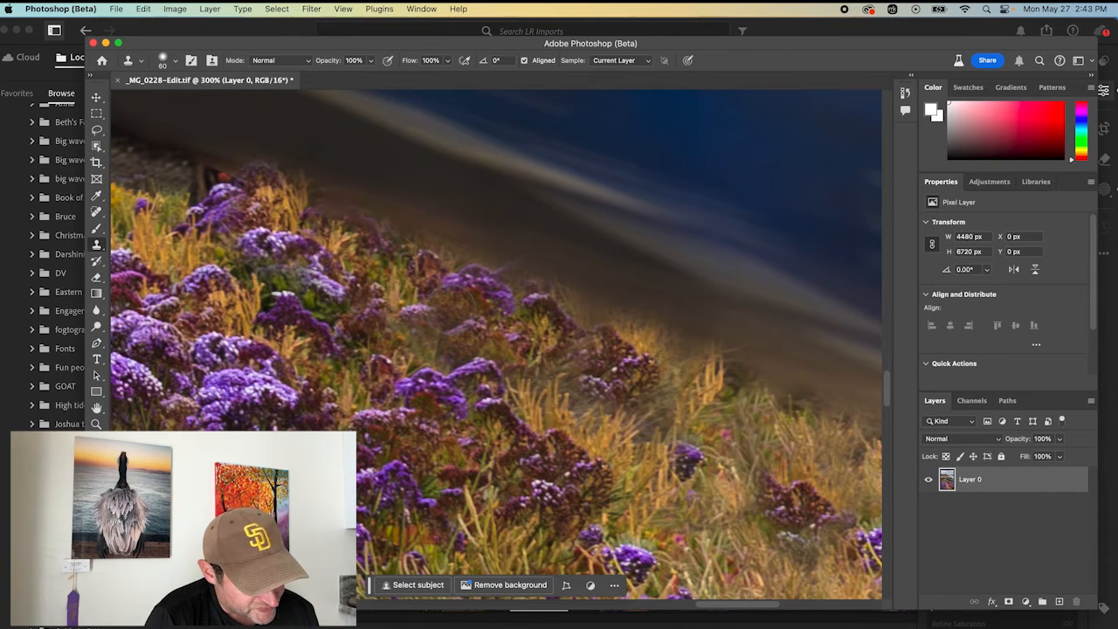
scroll(447, 308, "down", 5)
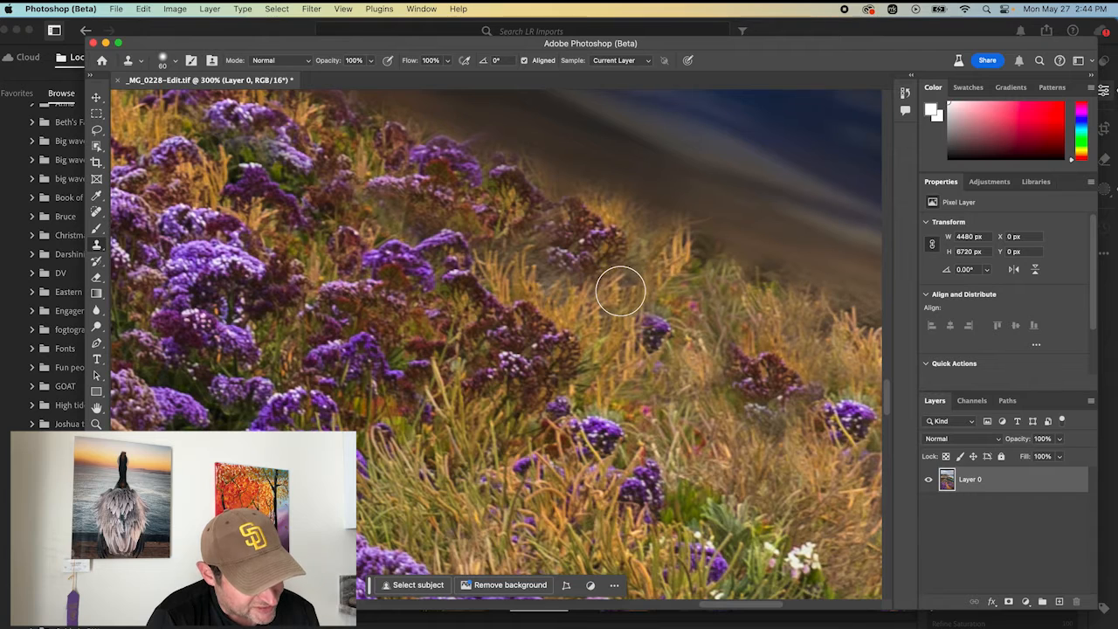
Step: Try stamping an extra purple bloom into the grass below the train near the photo's right edge, and remove it again
scroll(692, 296, "right", 5)
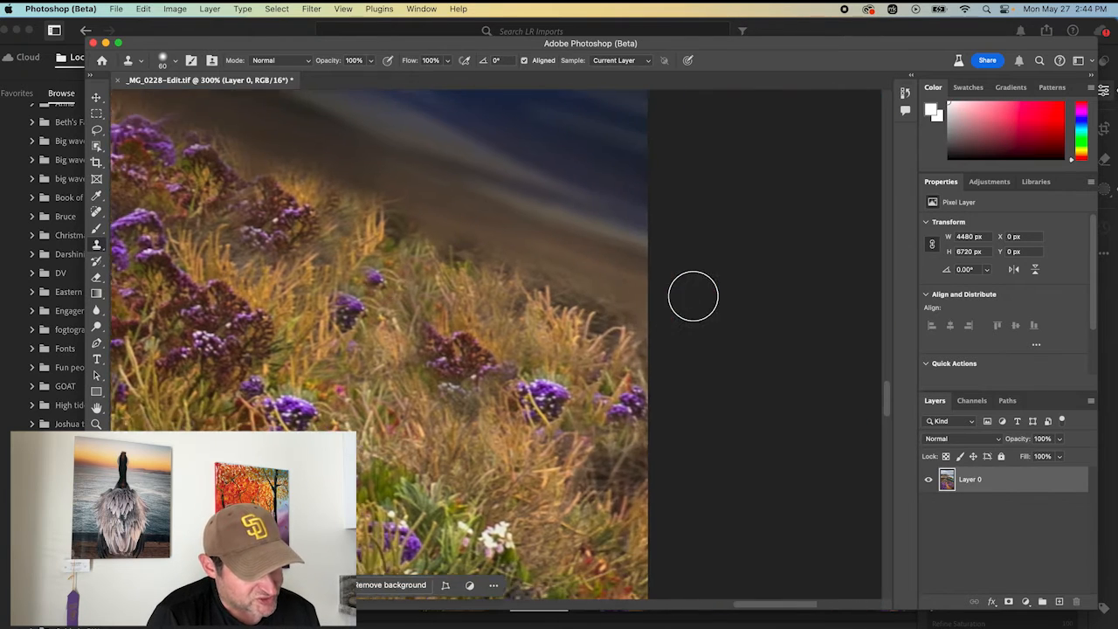
scroll(693, 296, "right", 2)
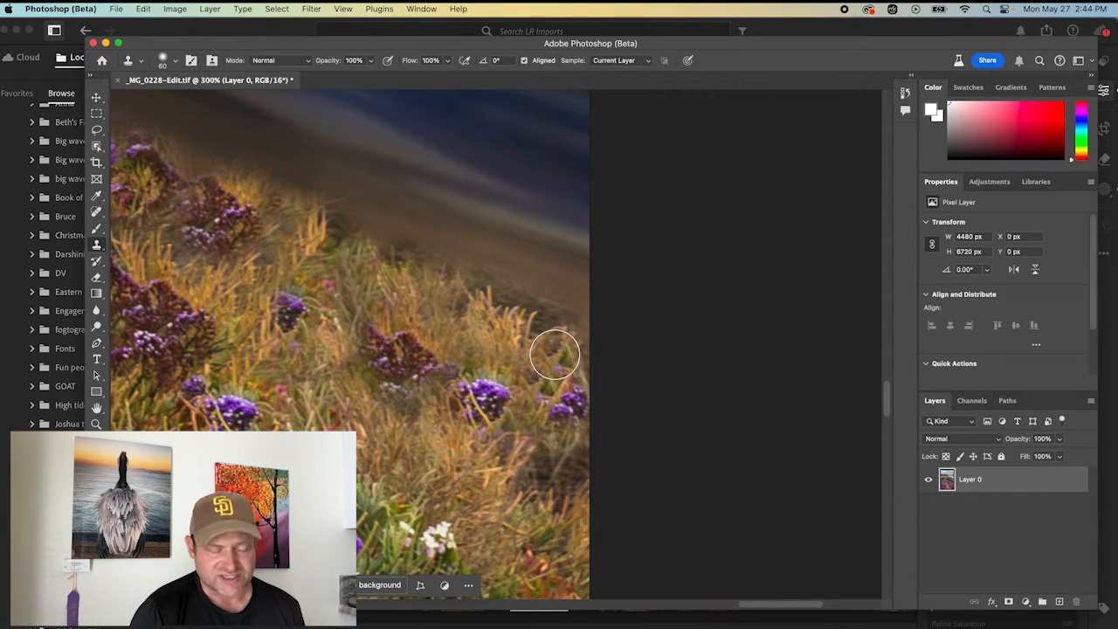
scroll(524, 360, "left", 2)
scroll(524, 359, "up", 2)
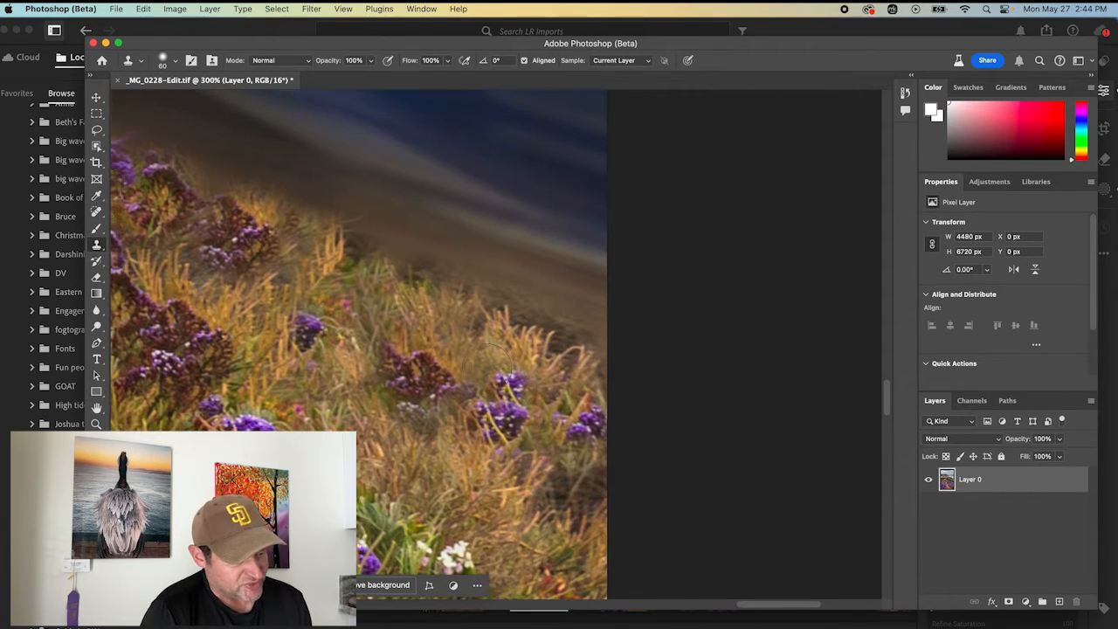
scroll(486, 369, "left", 3)
scroll(487, 368, "up", 1)
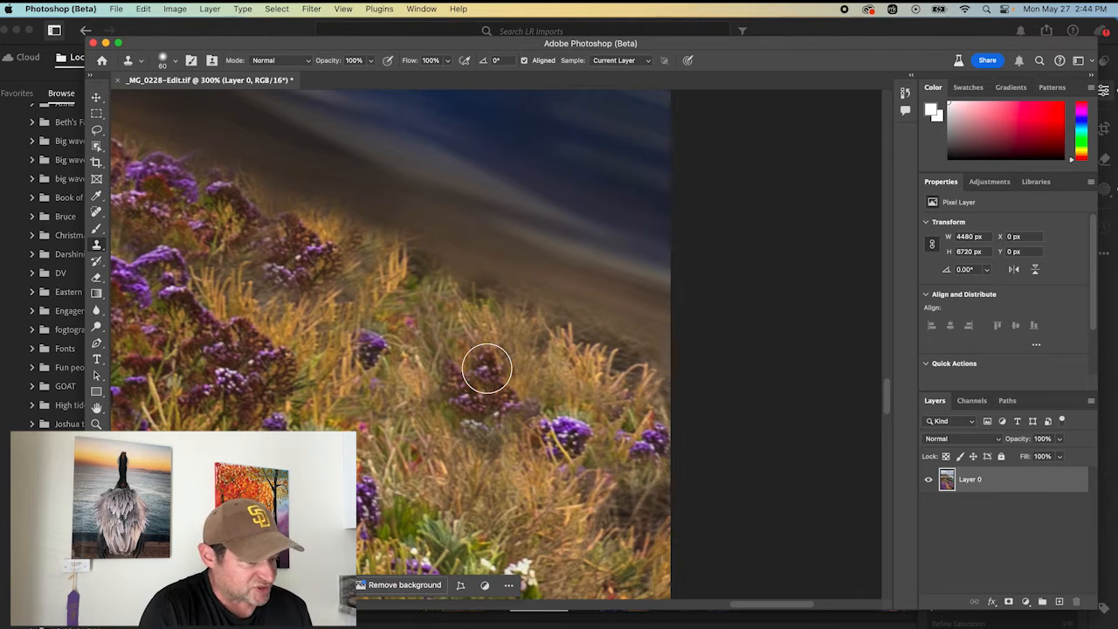
scroll(486, 369, "left", 2)
scroll(487, 369, "up", 1)
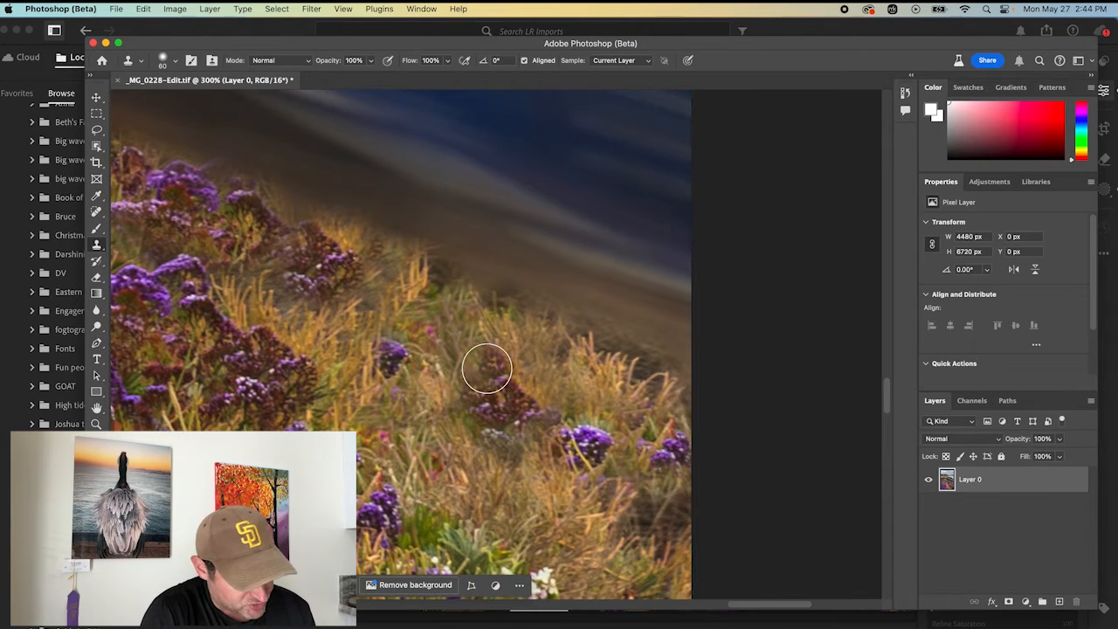
Step: Clone dry grass along the train's lower edge where it meets the photo's right edge
scroll(486, 369, "left", 3)
left_click(583, 382)
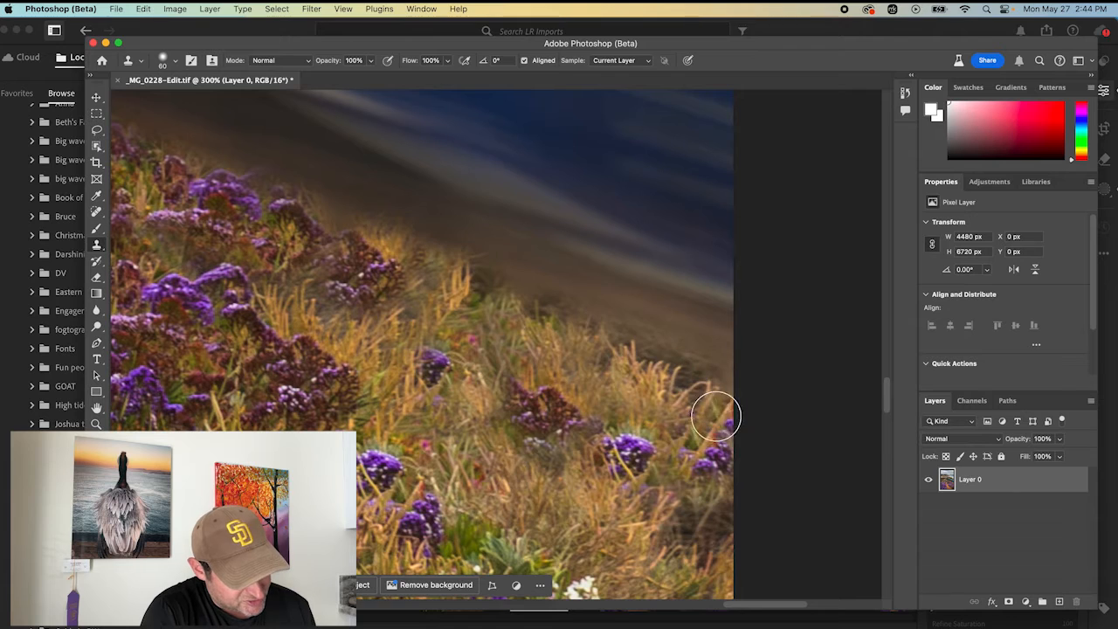
left_click(637, 408)
scroll(557, 398, "left", 6)
scroll(556, 397, "up", 3)
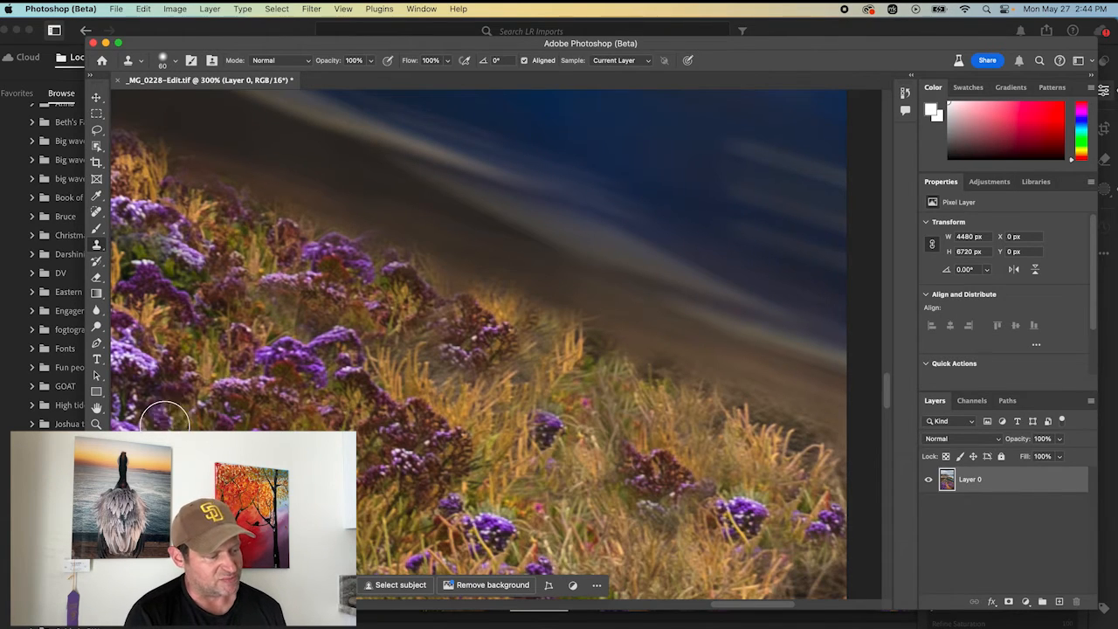
Step: Review how the train's lower edge blends with the grass and flowers, from the bridge to the photo's edge
left_click(96, 424)
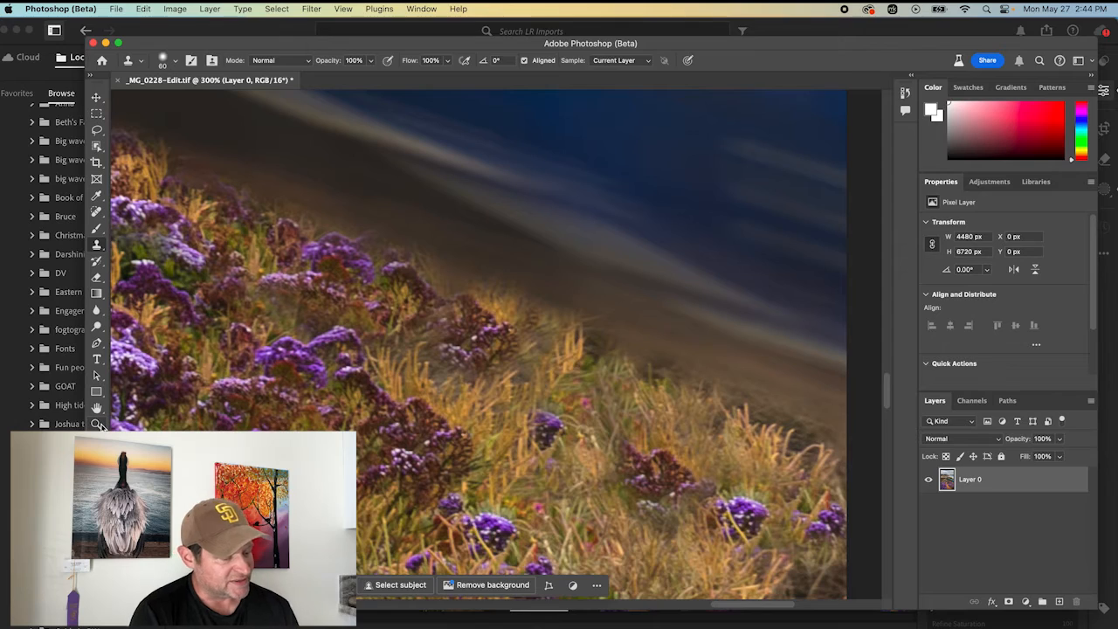
left_click(495, 373, "alt")
left_click(495, 373, "alt")
left_click(494, 373, "alt")
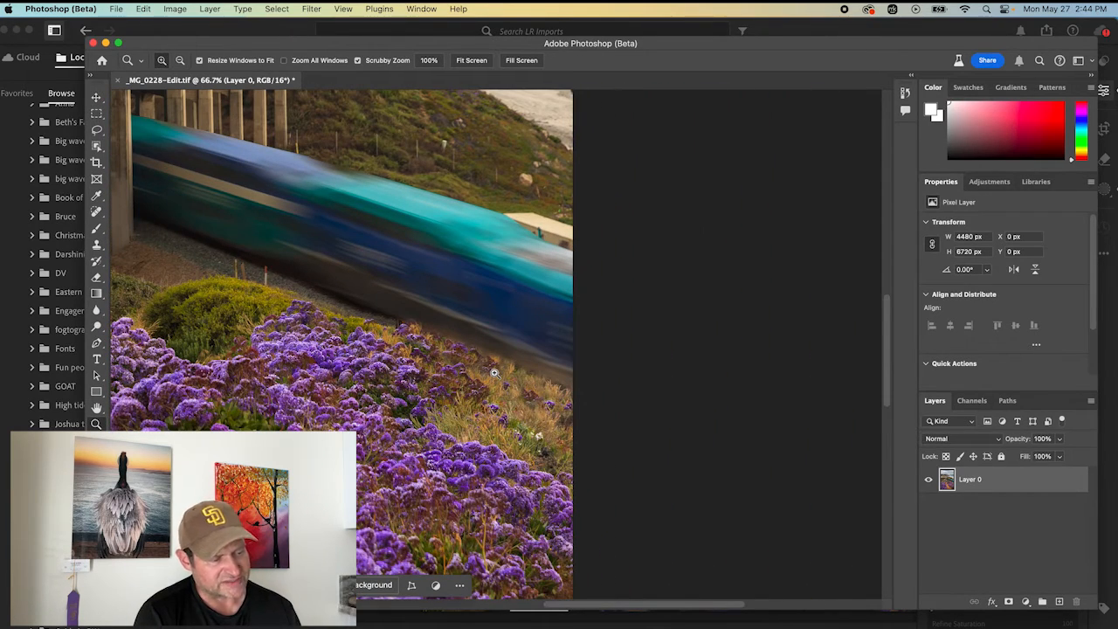
scroll(495, 373, "left", 5)
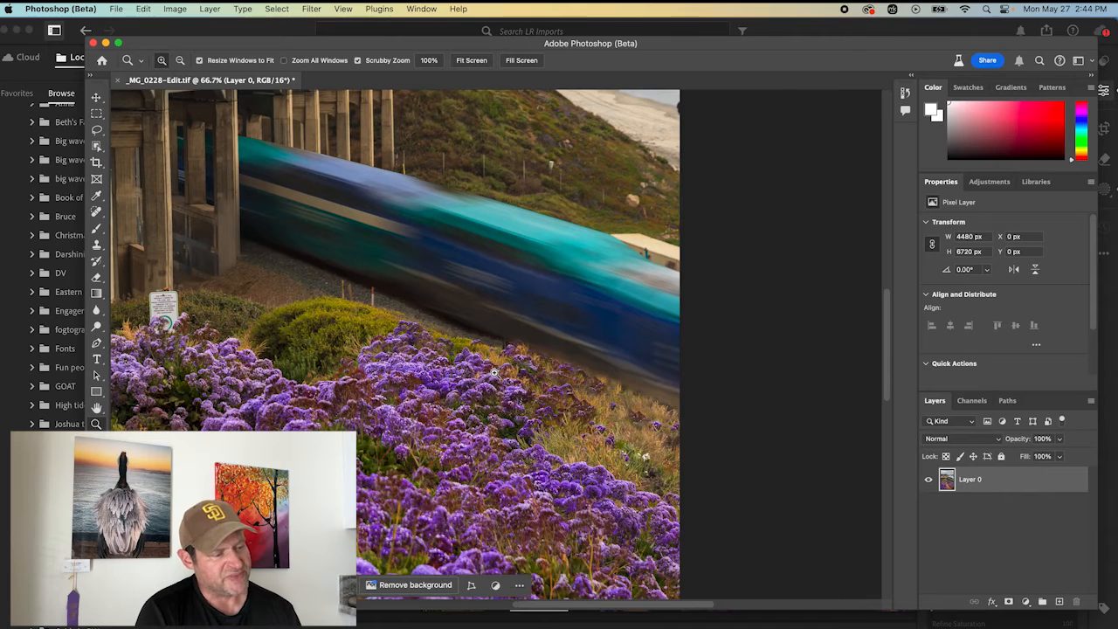
scroll(495, 373, "left", 8)
scroll(748, 403, "right", 5)
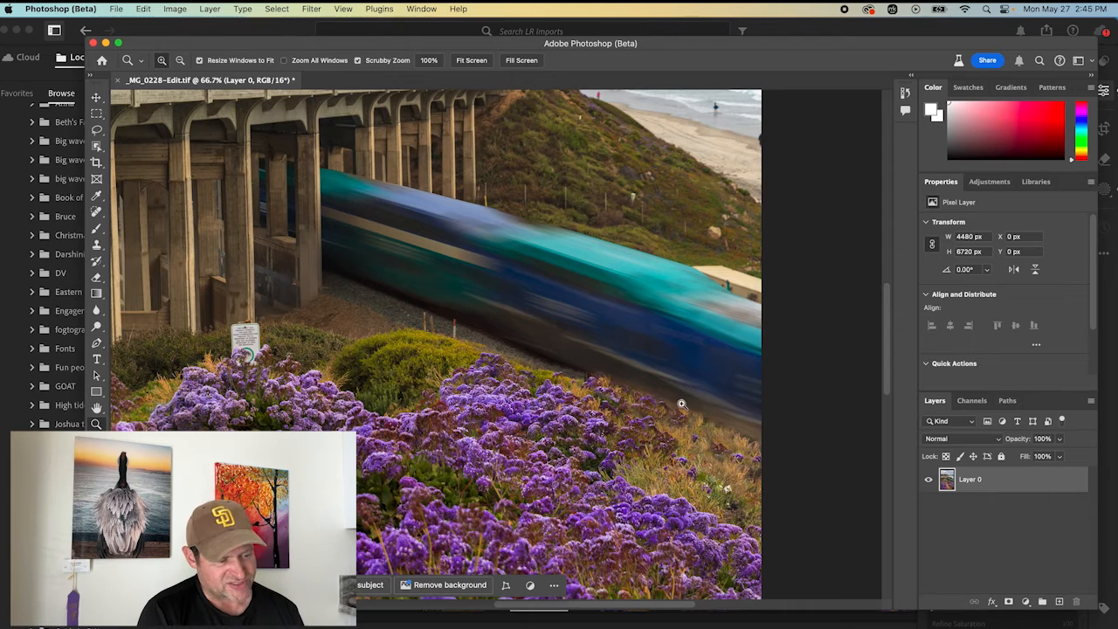
scroll(489, 386, "left", 5)
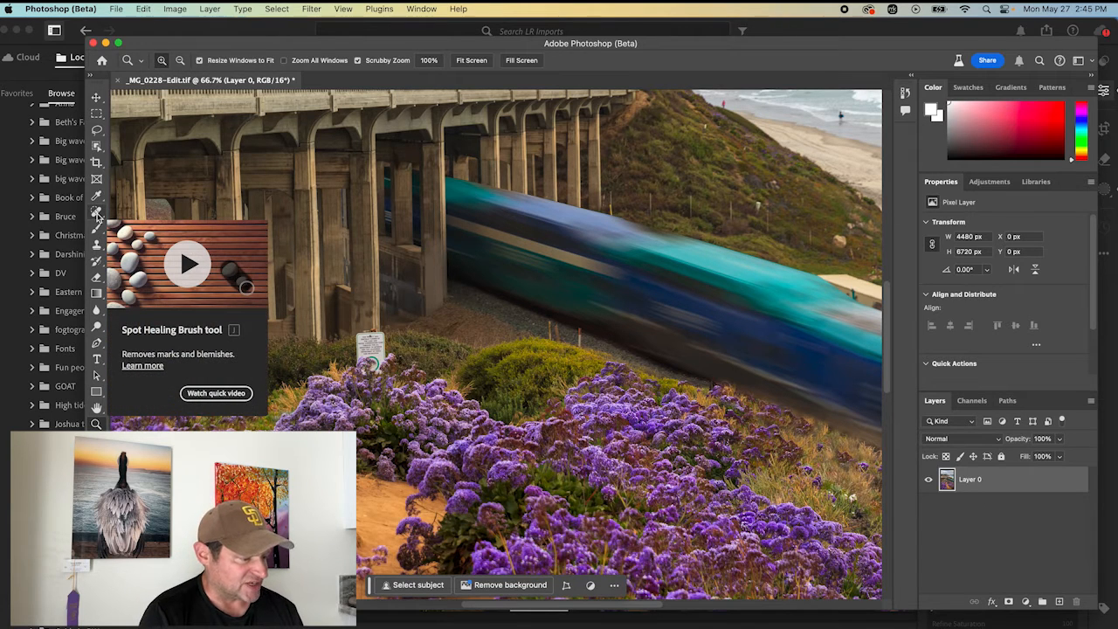
Step: Remove the white sign below the bridge pillars with a 150 px Content-Aware Spot Healing Brush
left_click(97, 216)
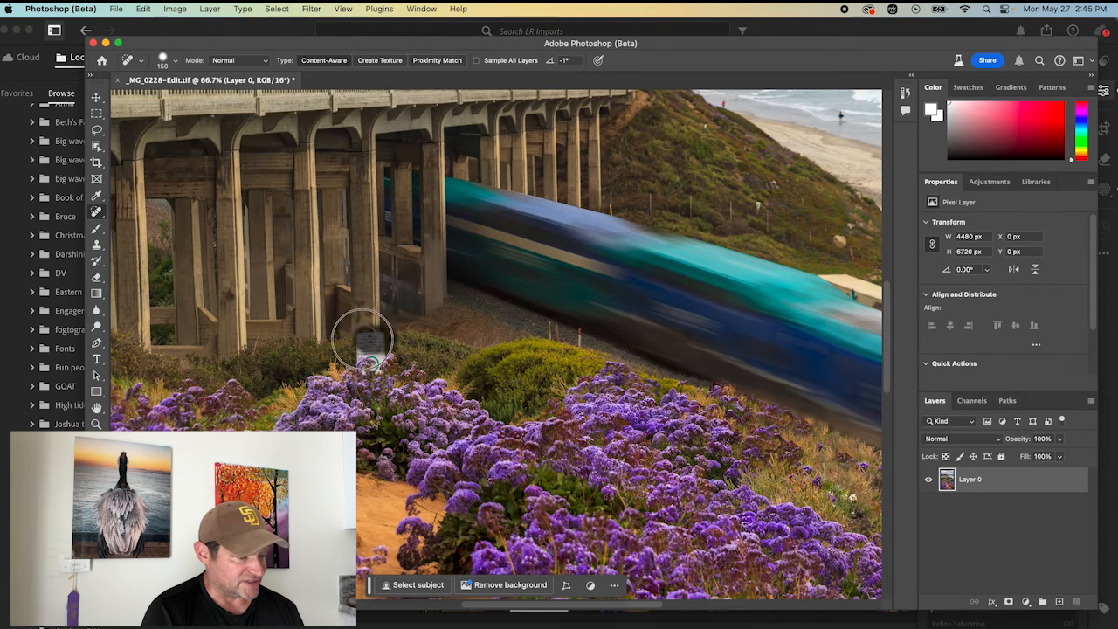
mouse_move(362, 337)
left_mouse_down()
mouse_move(366, 374)
mouse_move(380, 353)
left_mouse_up()
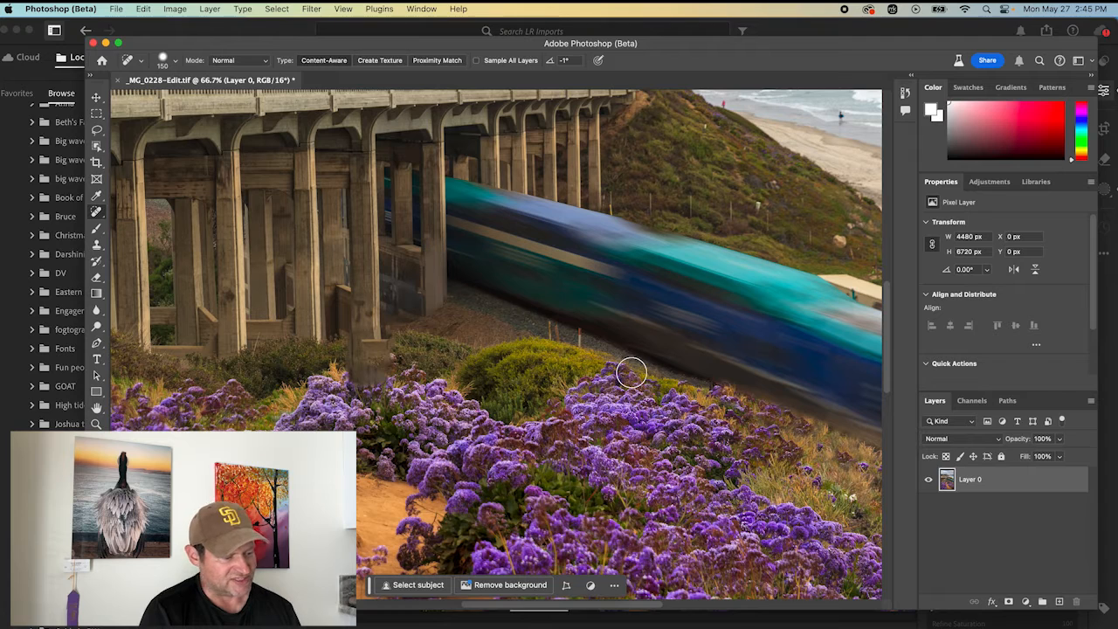
Step: Heal the leftover light patch at the base of the bridge pillar just above the purple flowers
mouse_move(387, 337)
left_mouse_down()
mouse_move(368, 345)
mouse_move(381, 358)
left_mouse_up()
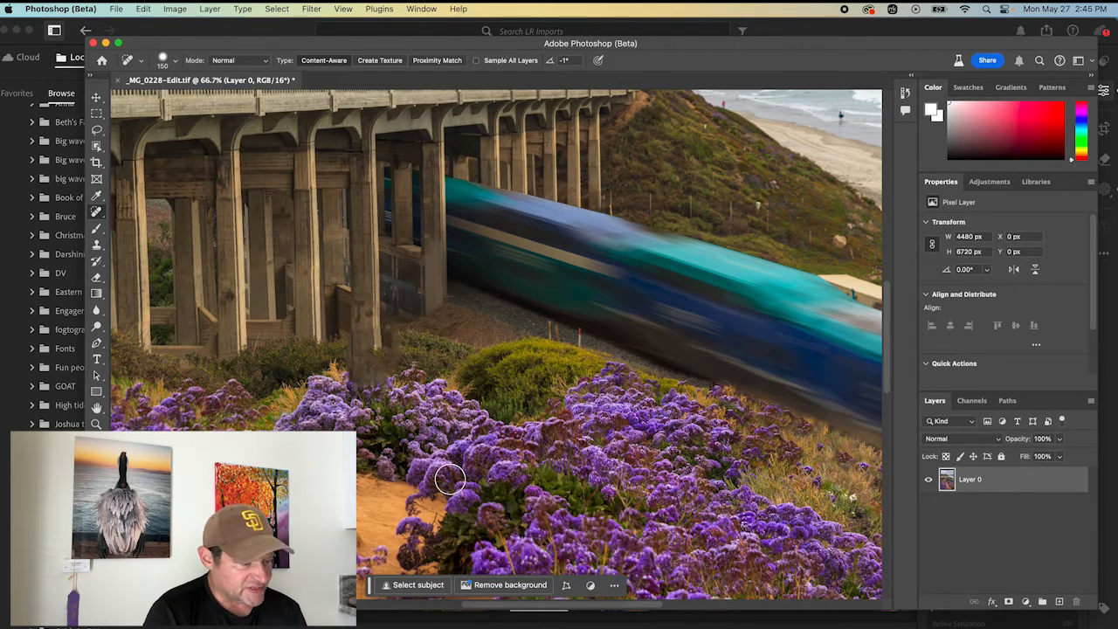
Step: View the whole edited photo, compare it with the original _MG_0228.CR2 in Lightroom, and return to Photoshop
left_click(96, 425)
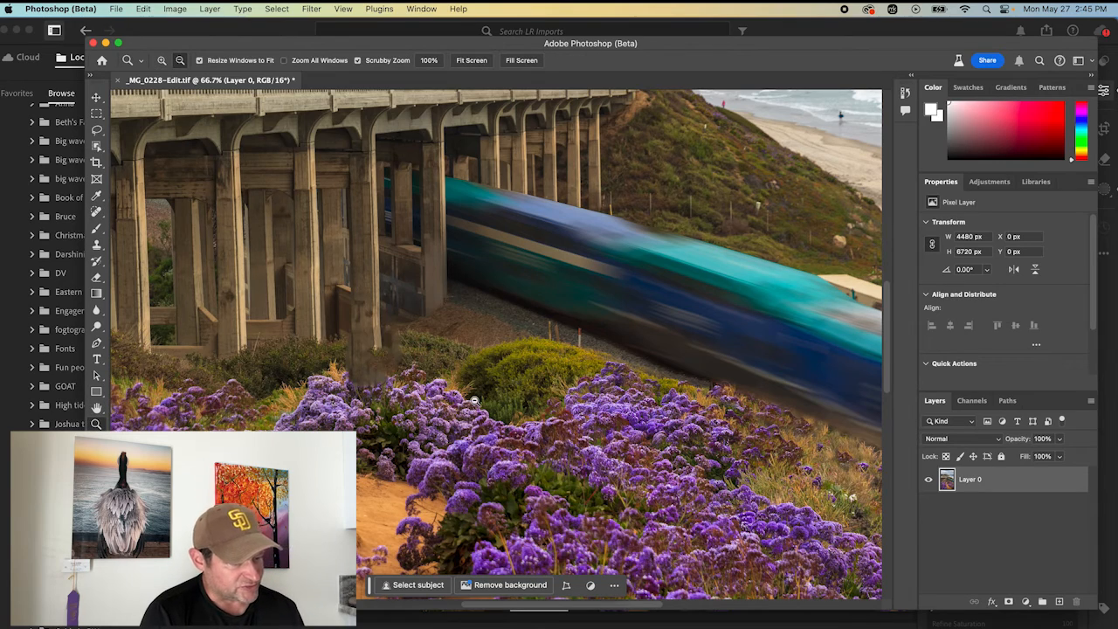
left_click(473, 401, "alt")
left_click(474, 400, "alt")
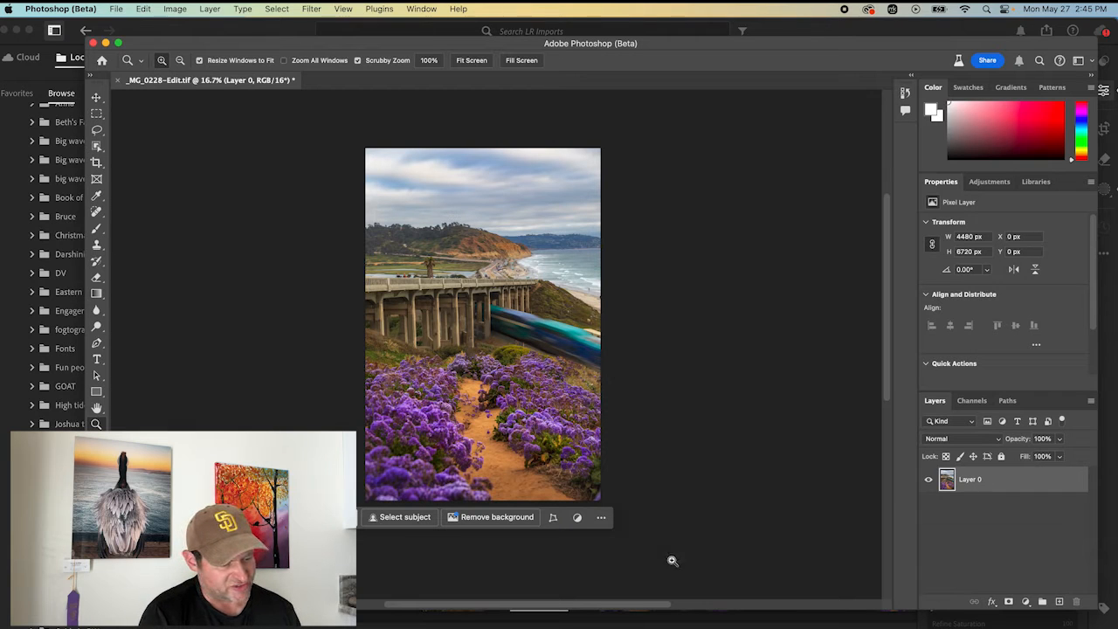
left_click(726, 628)
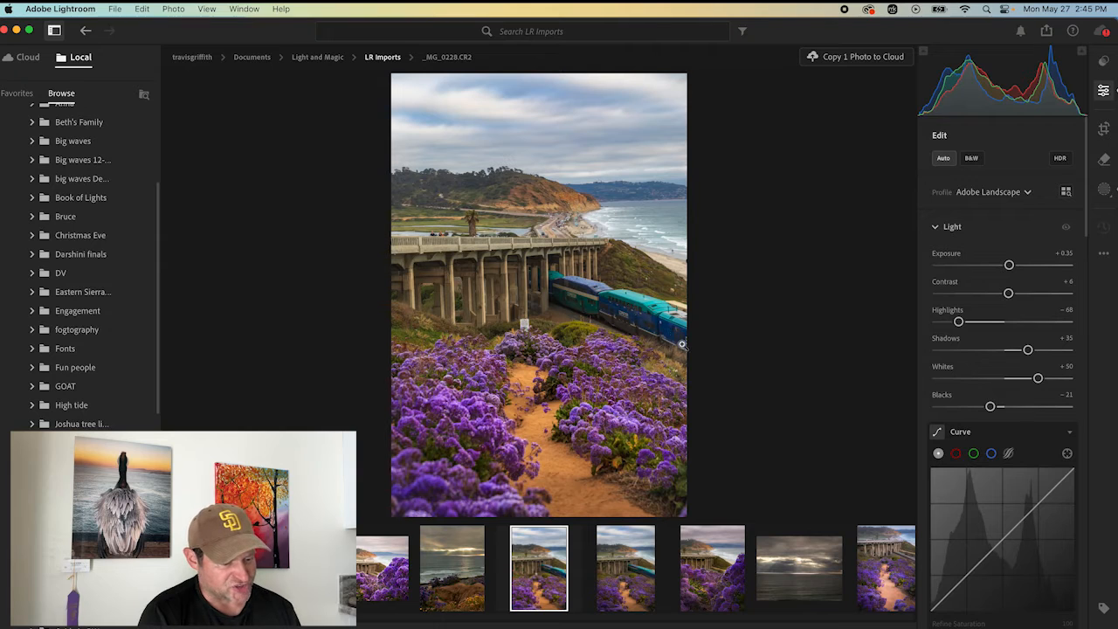
left_click(956, 628)
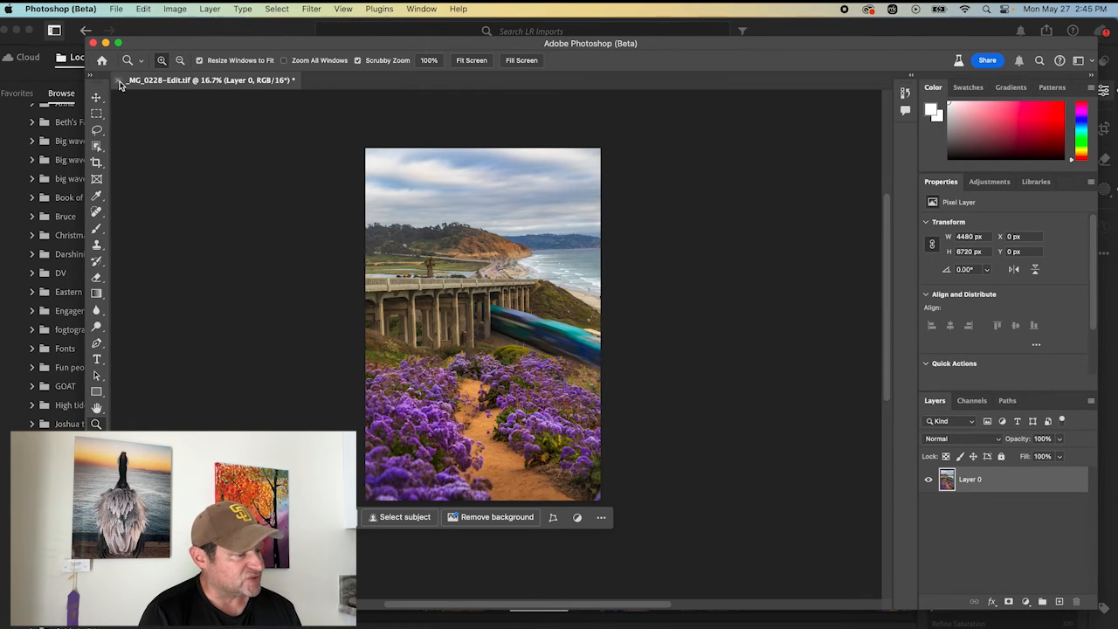
Step: Save and close _MG_0228-Edit.tif with layers included, no image compression, interleaved pixel order, Macintosh byte order and RLE layer compression
left_click(119, 81)
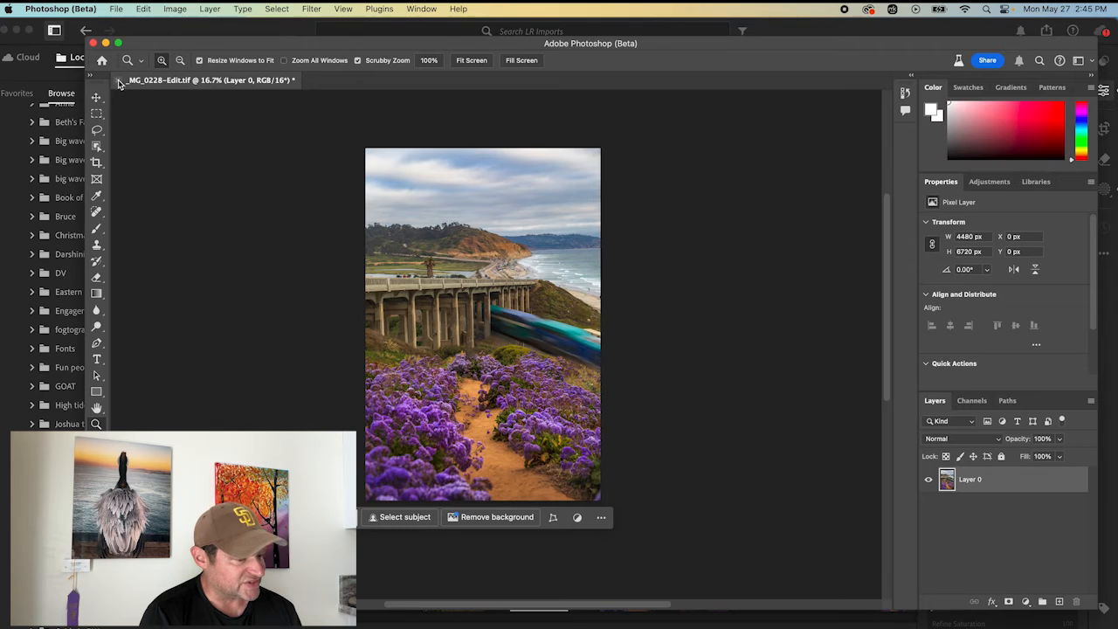
left_click(585, 252)
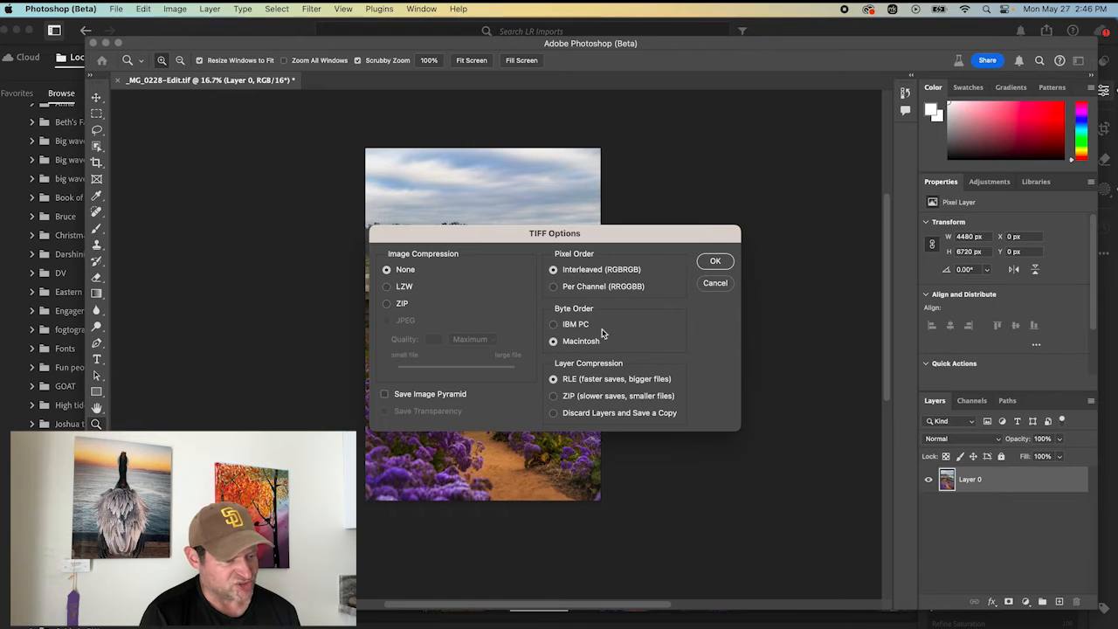
left_click(714, 261)
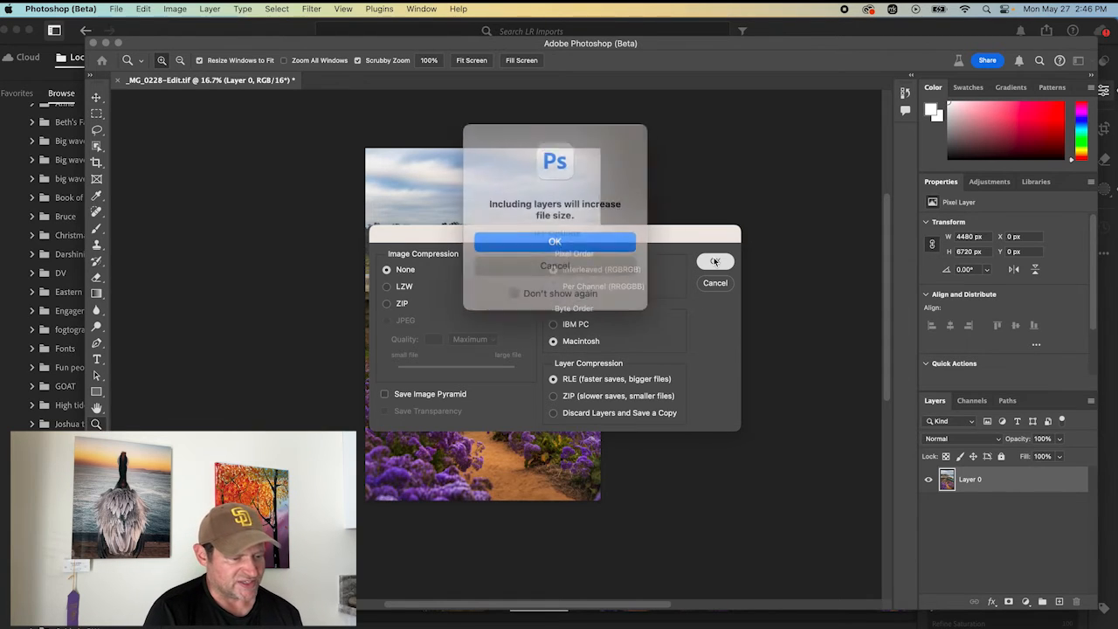
left_click(537, 246)
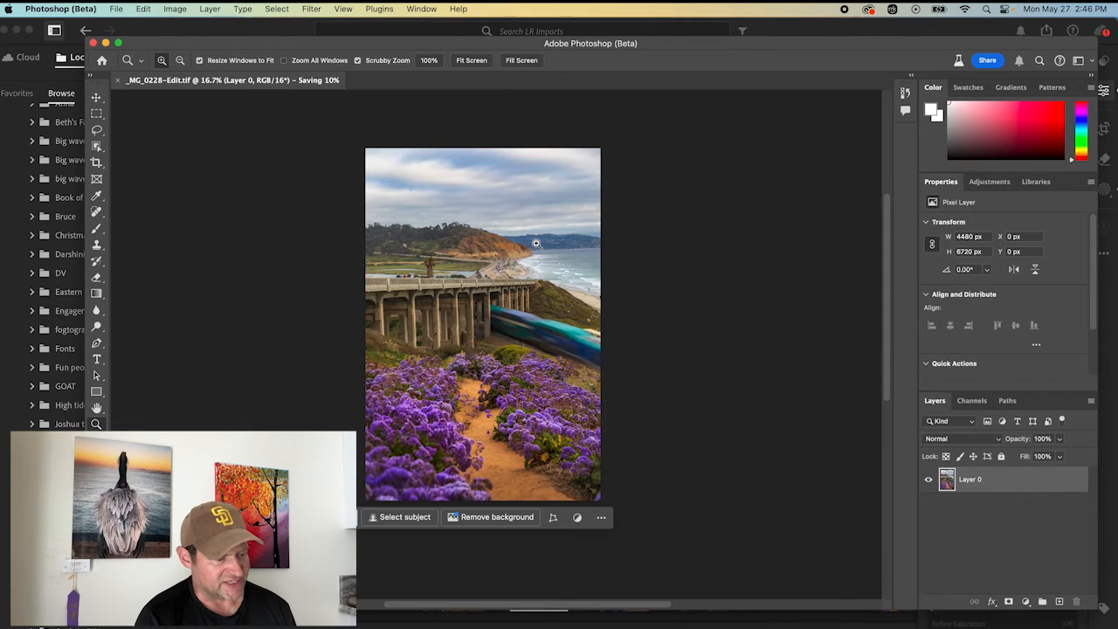
key("super+w")
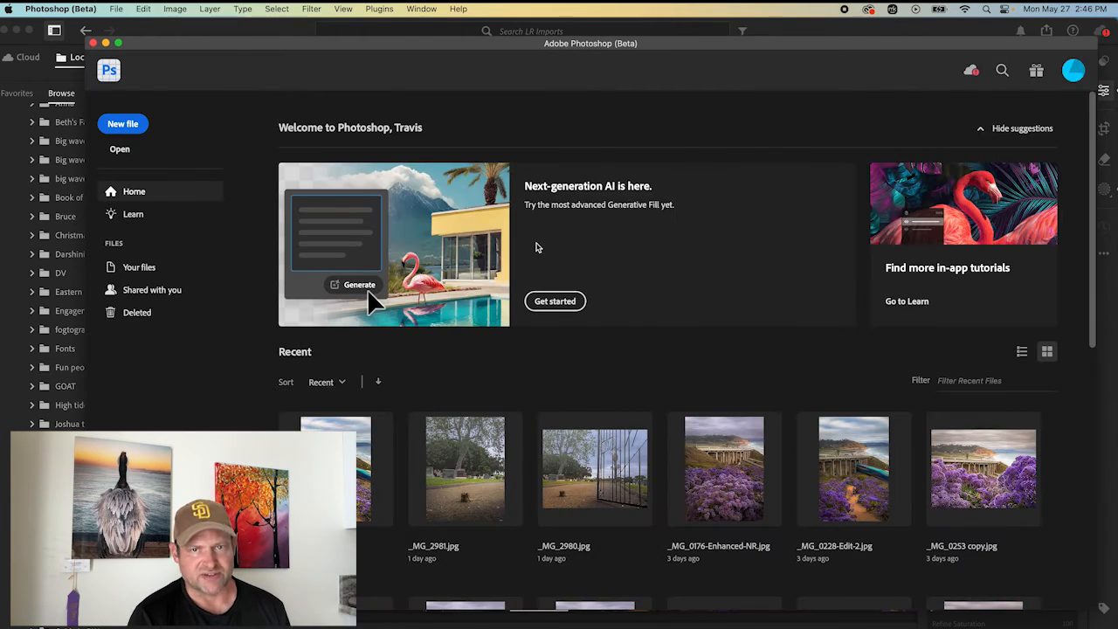